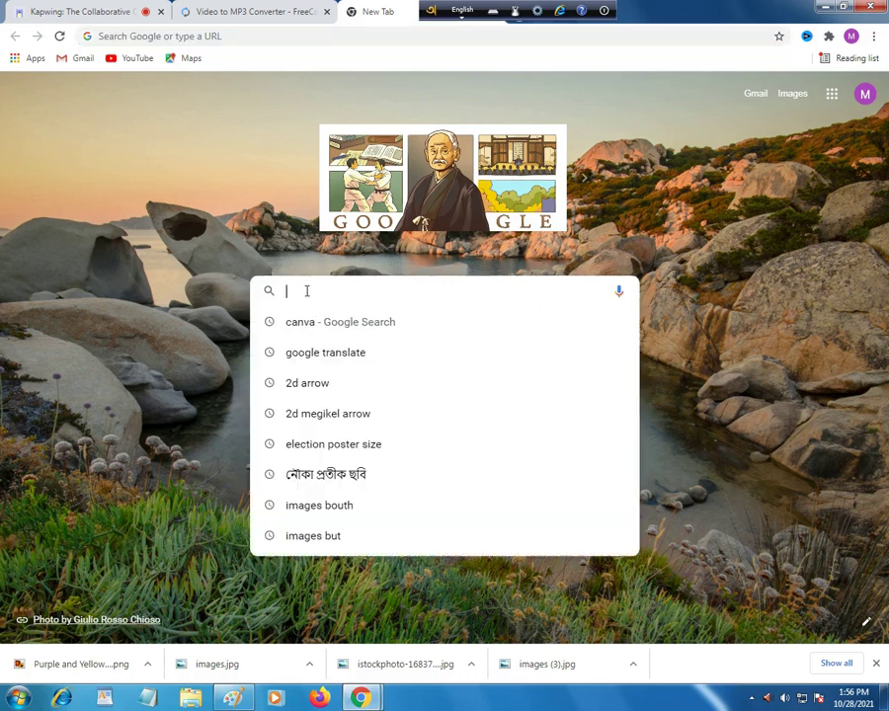
# Go to canva.com in Google Chrome
pyautogui.write('c')
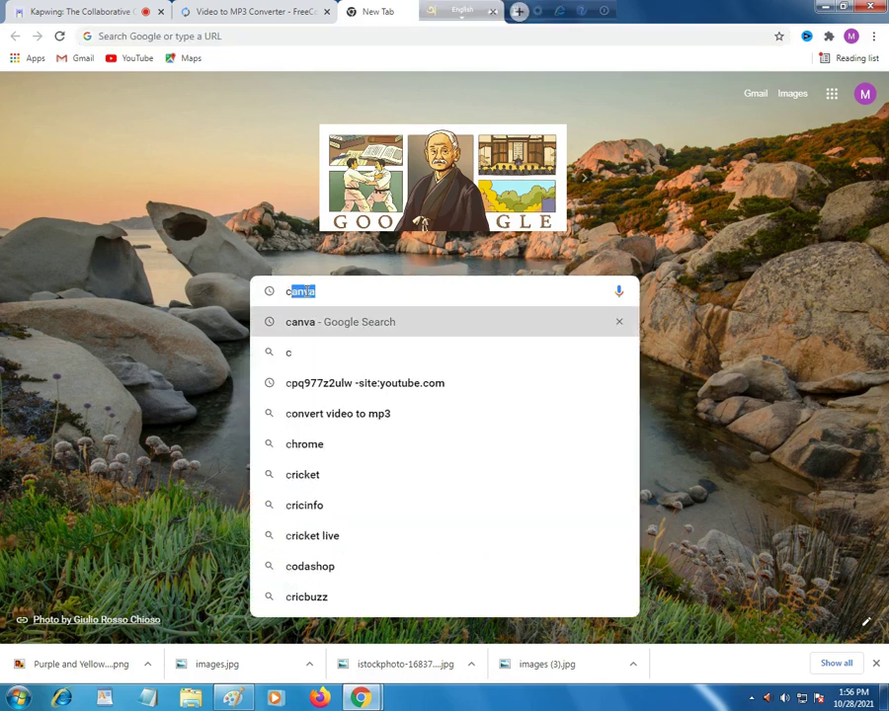
pyautogui.write('anv')
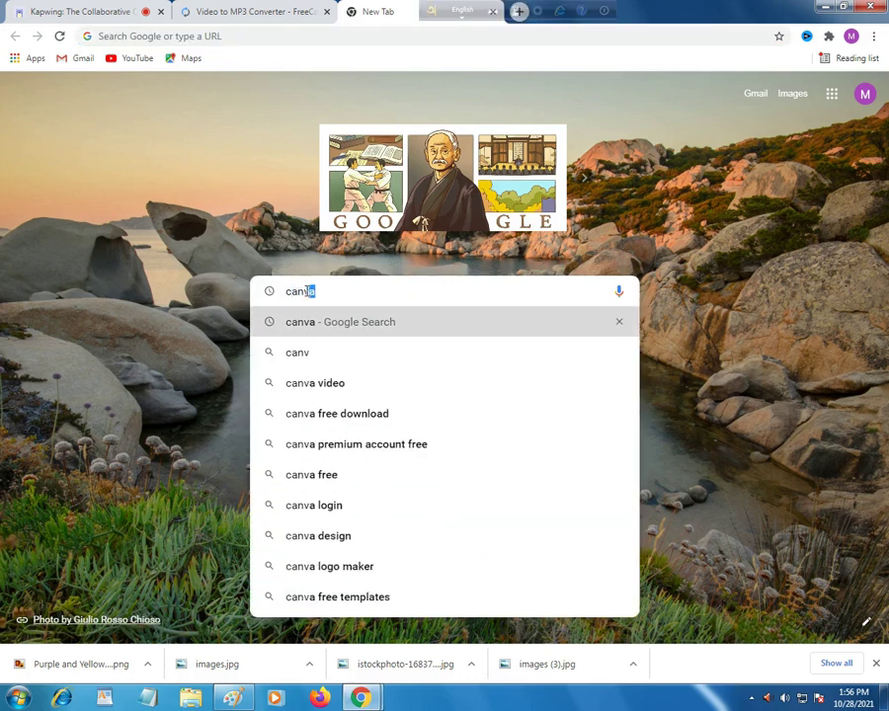
pyautogui.write('a.c')
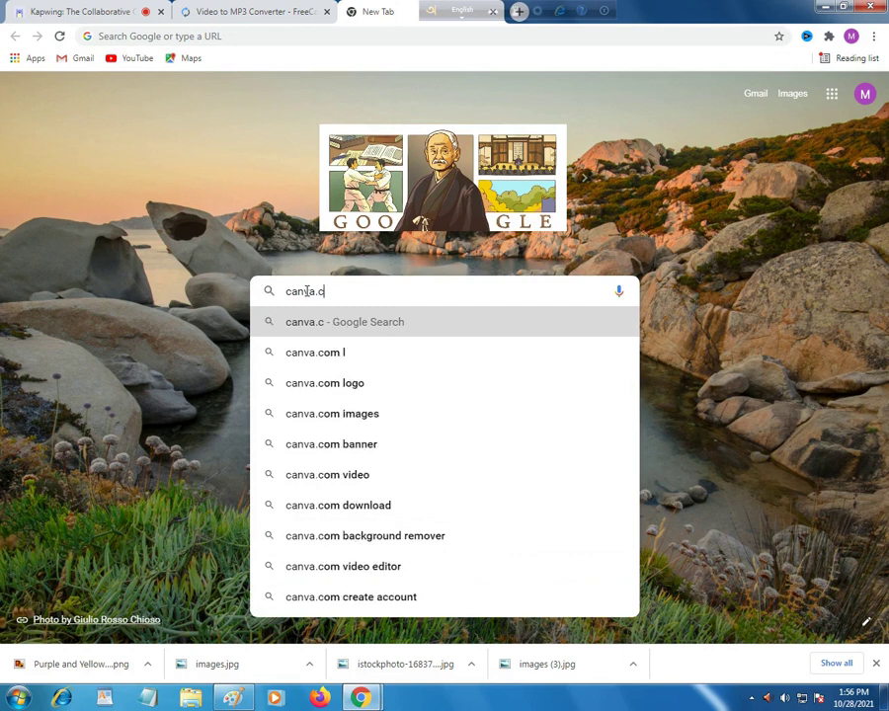
pyautogui.write('om')
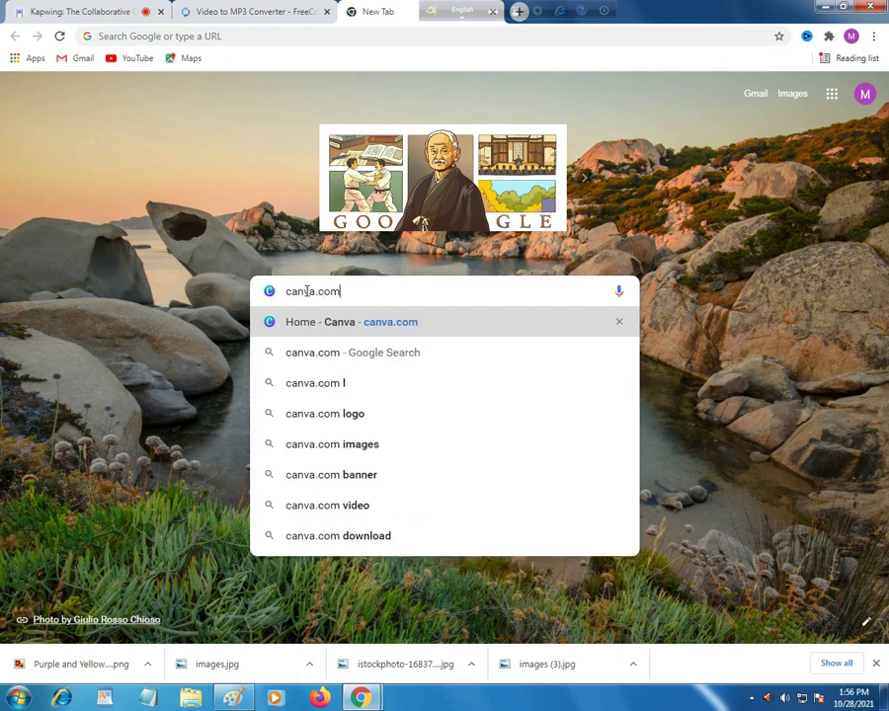
pyautogui.press('Return')
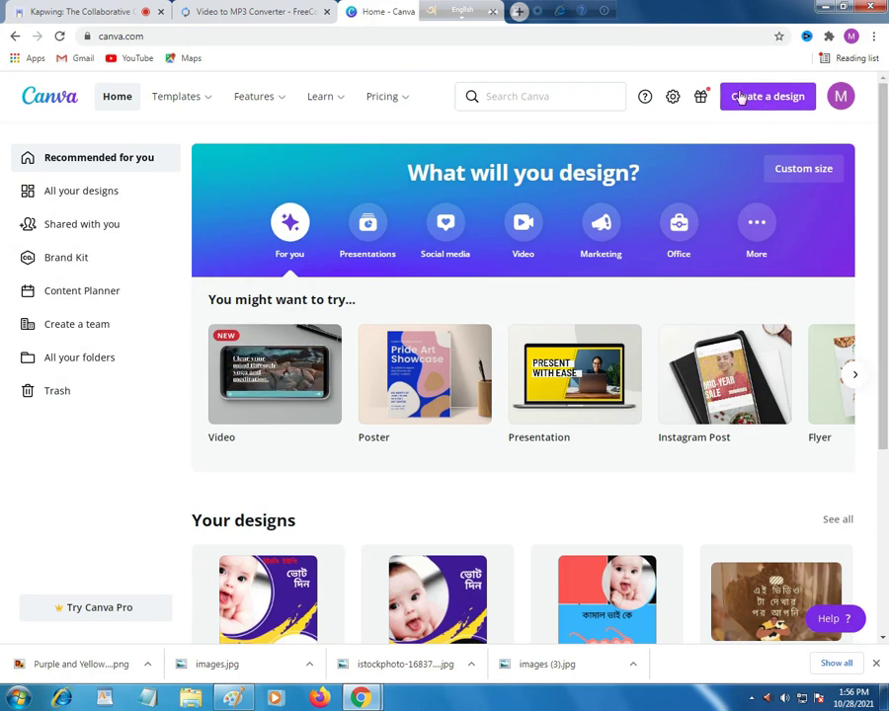
# Search Canva templates for 'poster'
pyautogui.click(519, 96)
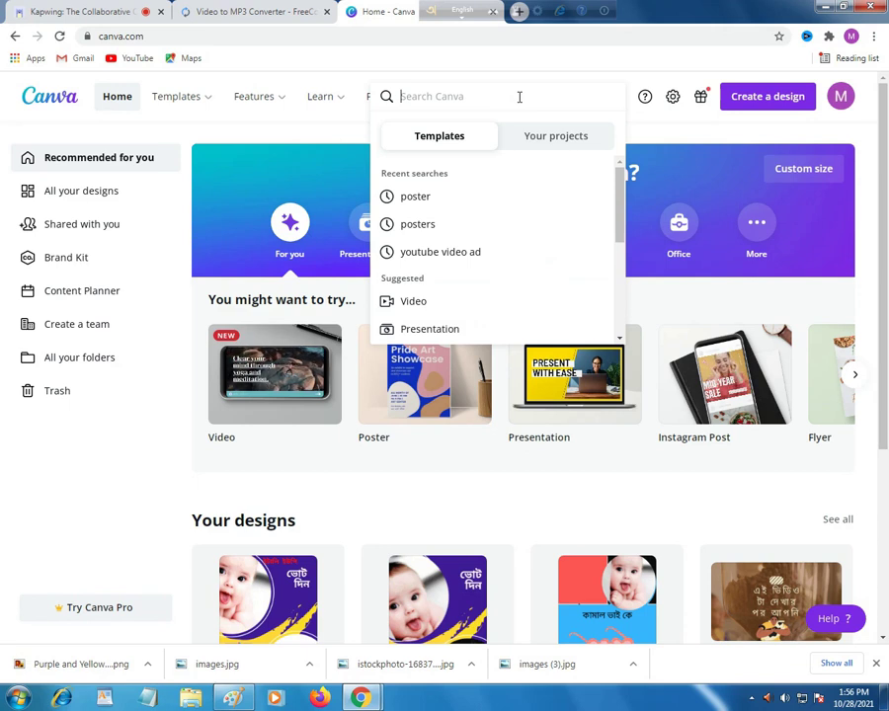
pyautogui.write('post')
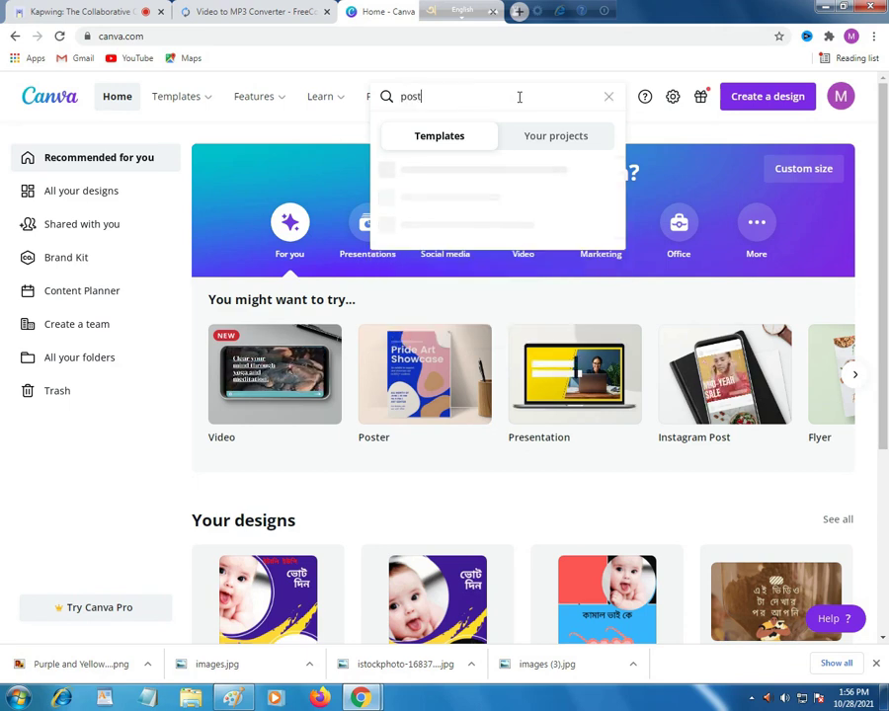
pyautogui.write('er')
pyautogui.press('Return')
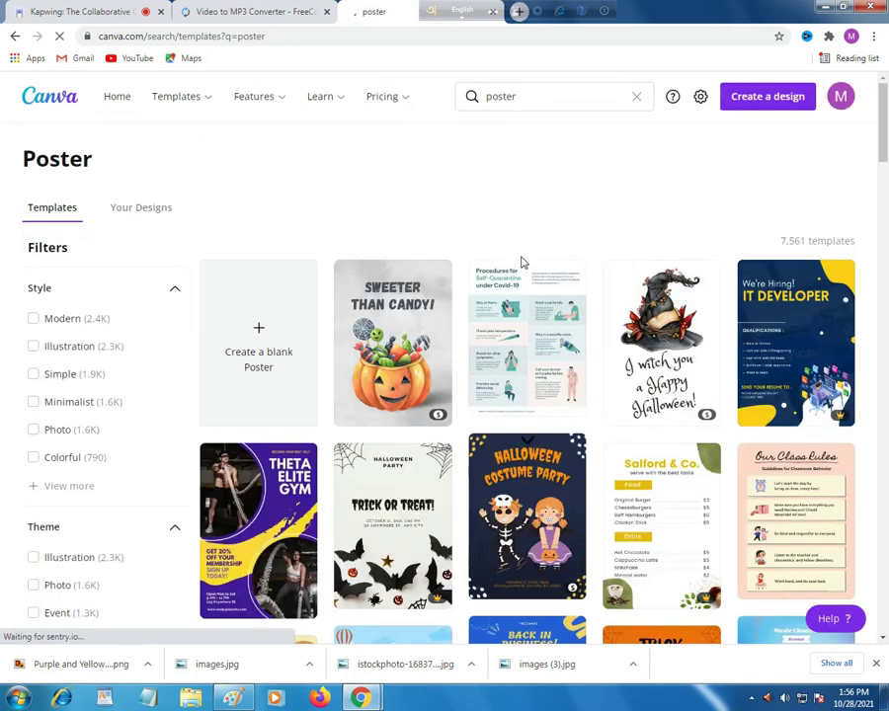
pyautogui.click(542, 98)
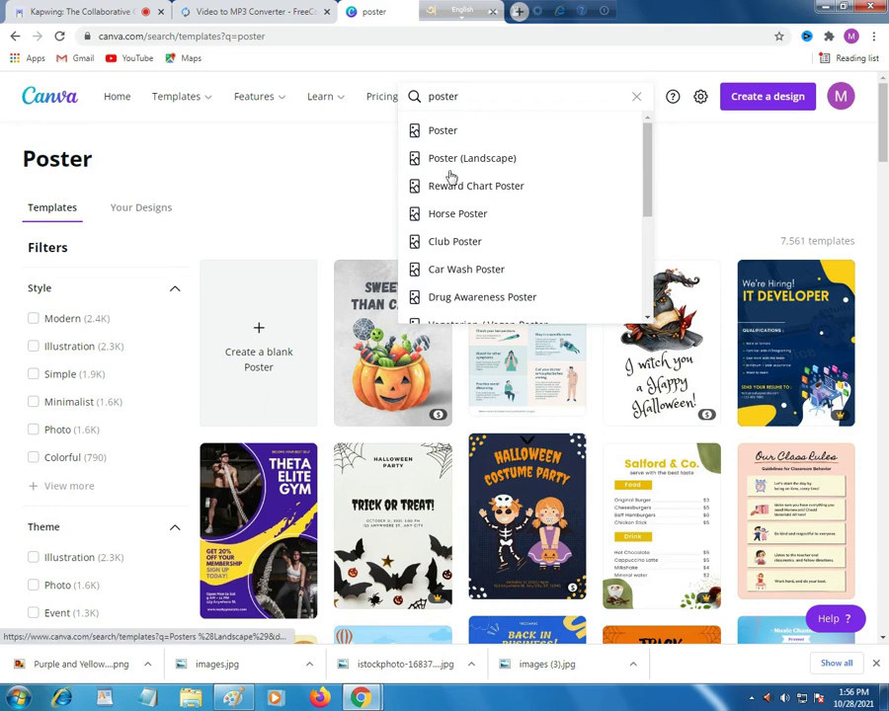
pyautogui.moveTo(258, 530)
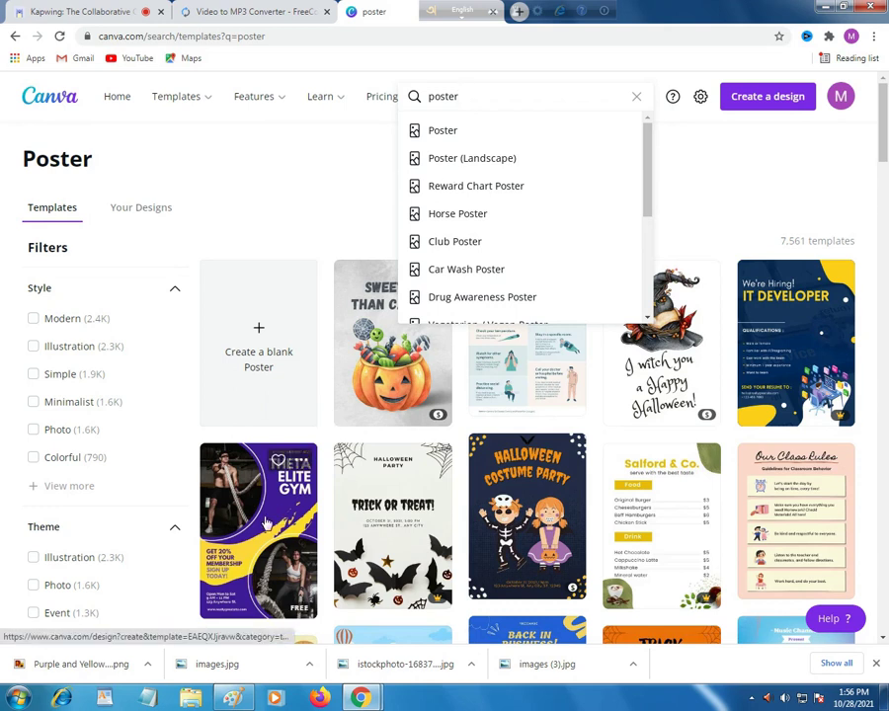
# Open the Purple and Yellow Gym Small Business Event Photo Poster template
pyautogui.click(341, 174)
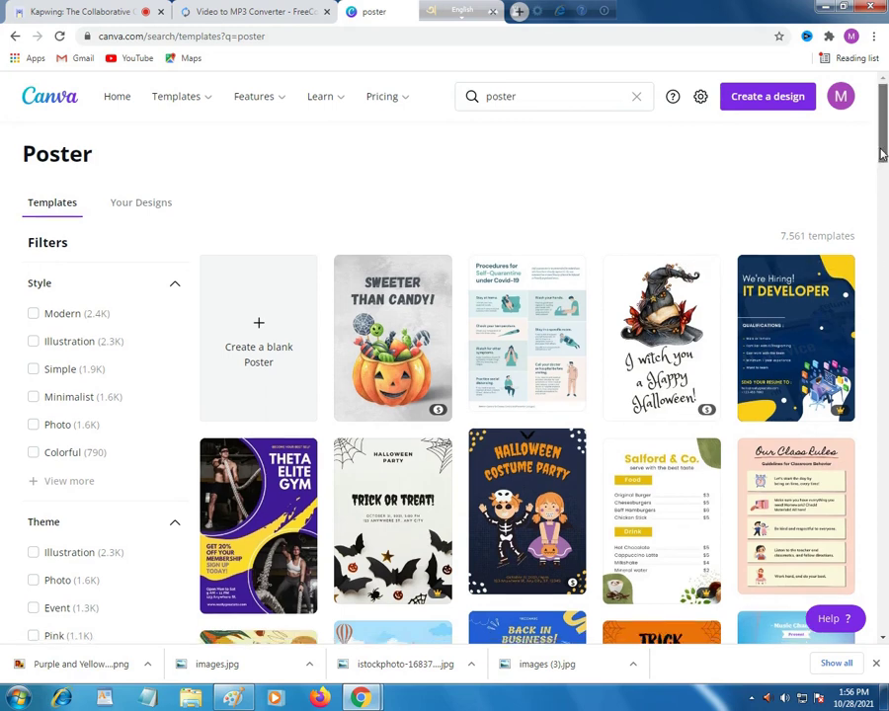
pyautogui.moveTo(881, 156); pyautogui.dragTo(879, 213)
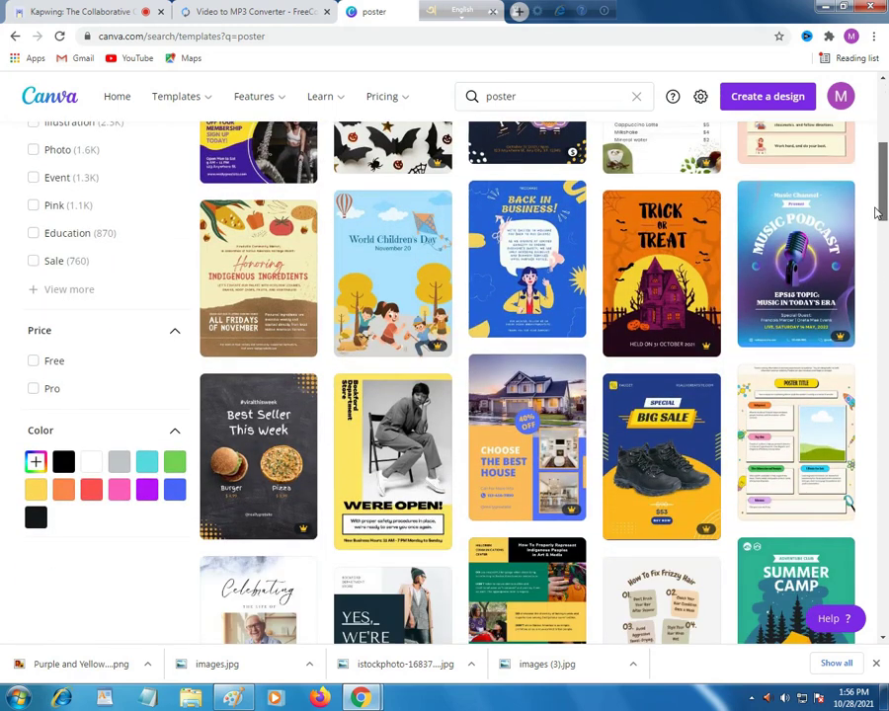
pyautogui.moveTo(876, 212); pyautogui.dragTo(867, 163)
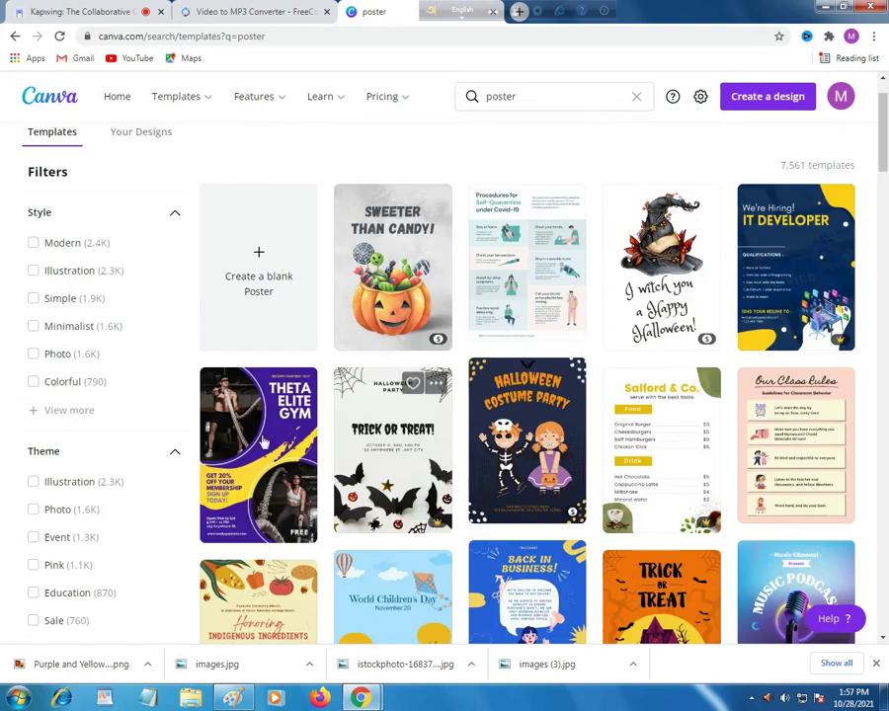
pyautogui.moveTo(258, 454)
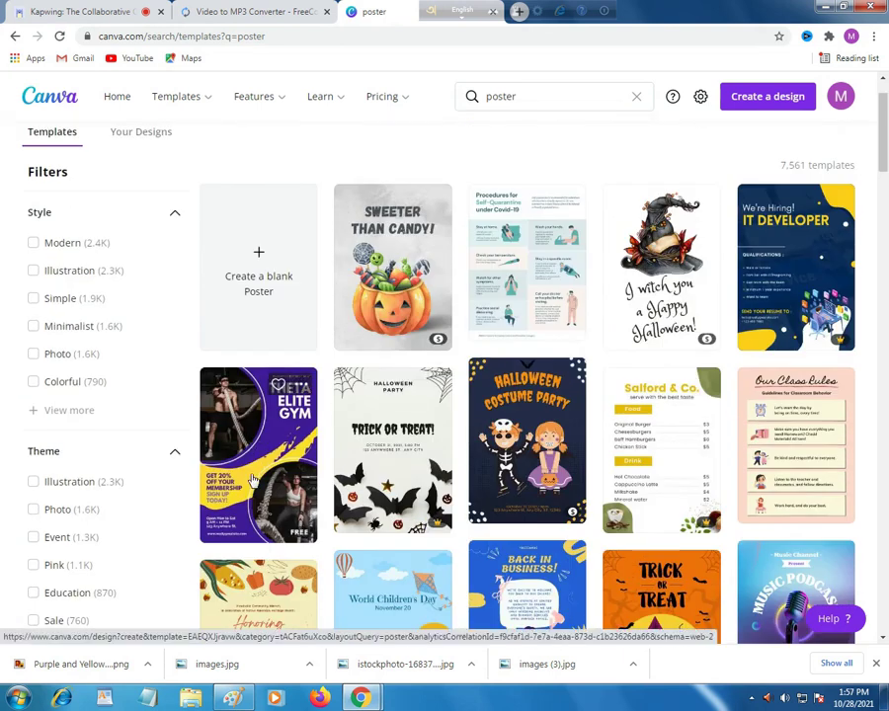
pyautogui.click(253, 479)
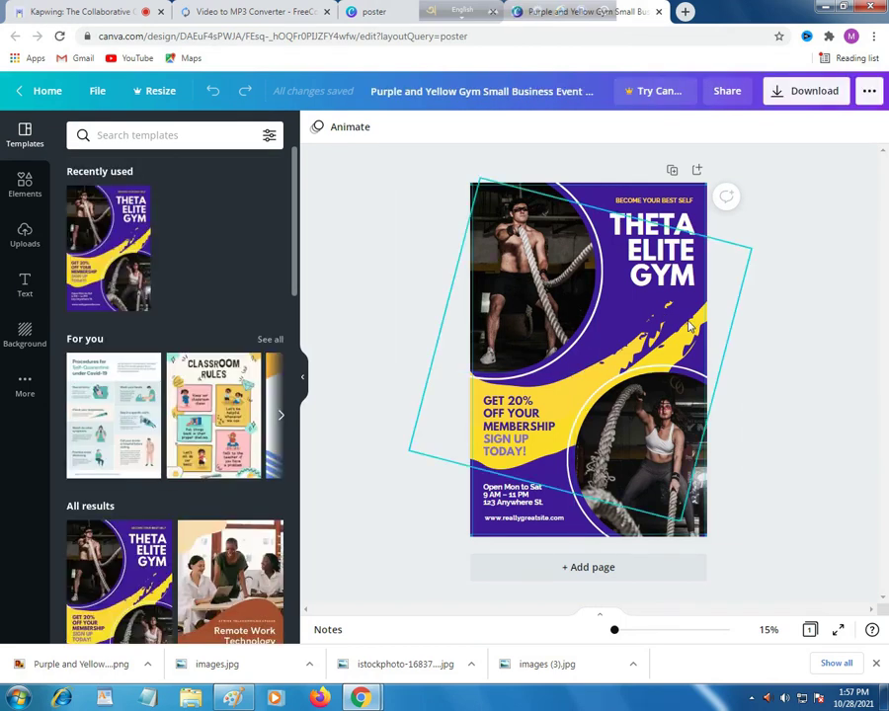
# Upload the mango image from 'images' and drop it into the lower round frame
pyautogui.click(605, 450)
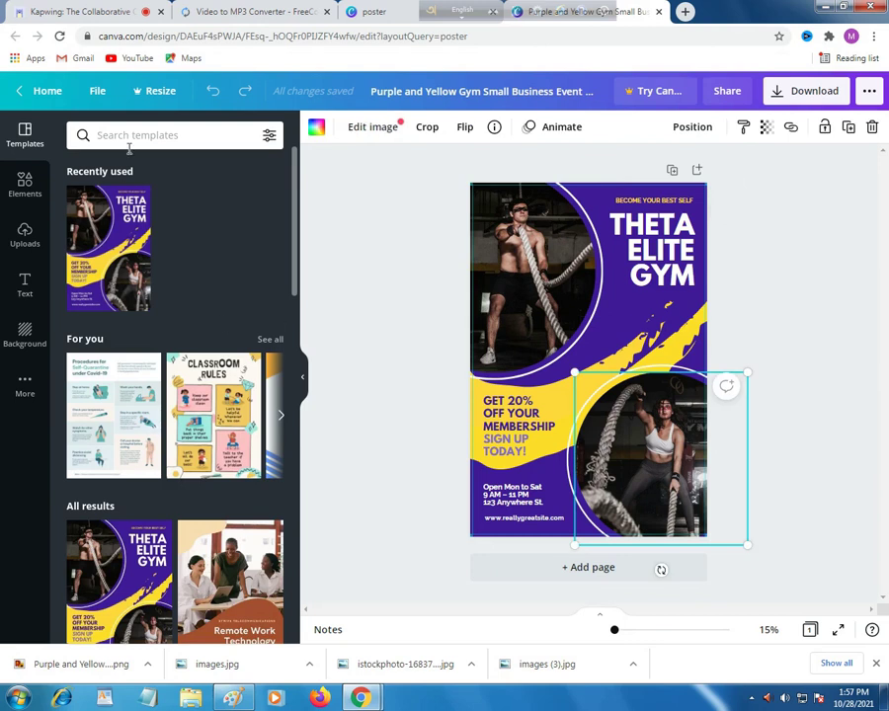
pyautogui.click(25, 235)
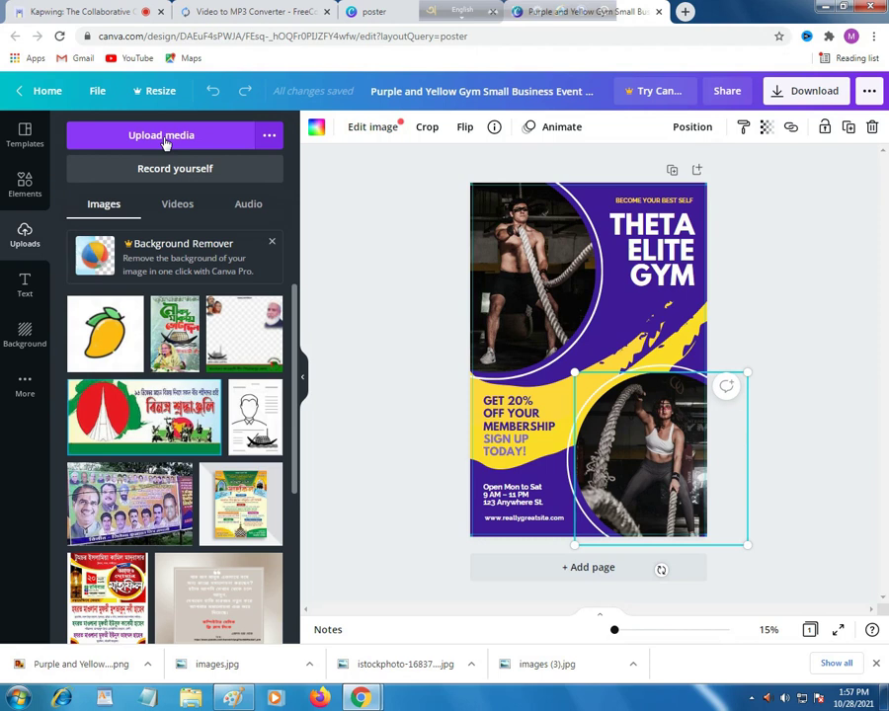
pyautogui.click(165, 136)
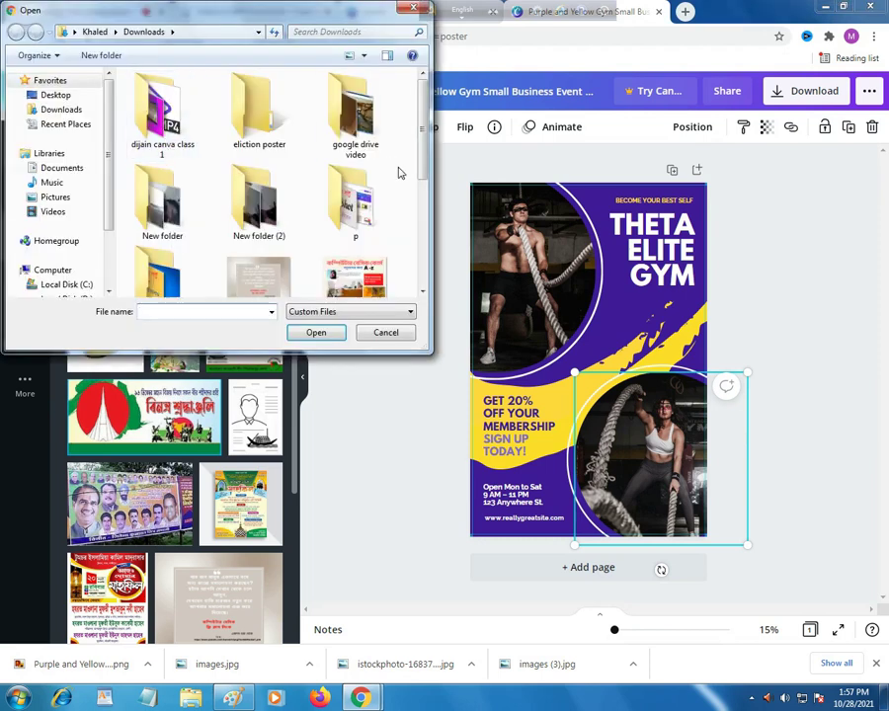
pyautogui.scroll(-1, 398, 188)
pyautogui.scroll(-2, 398, 207)
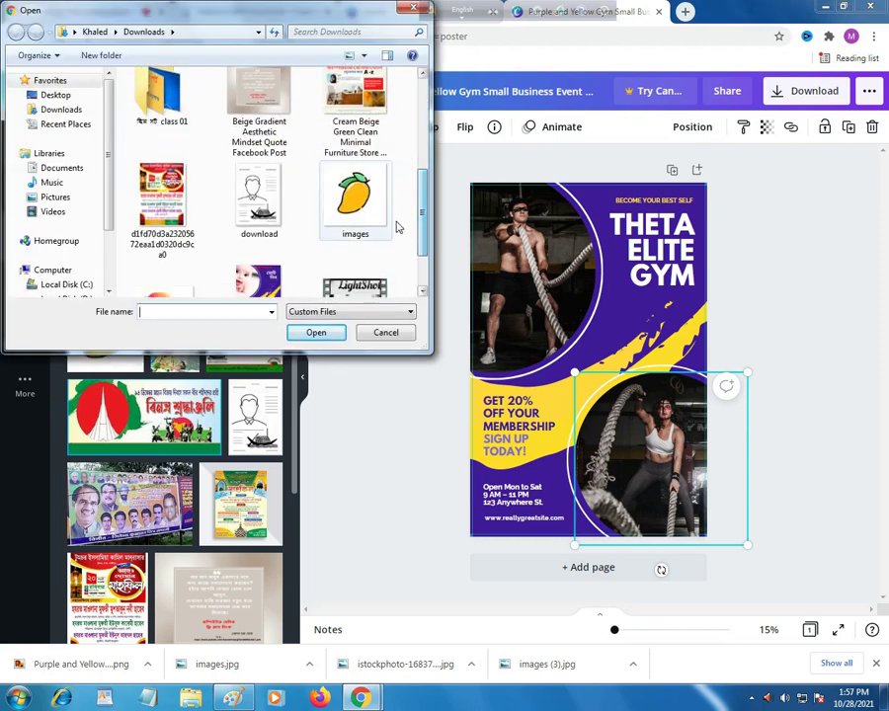
pyautogui.click(370, 212)
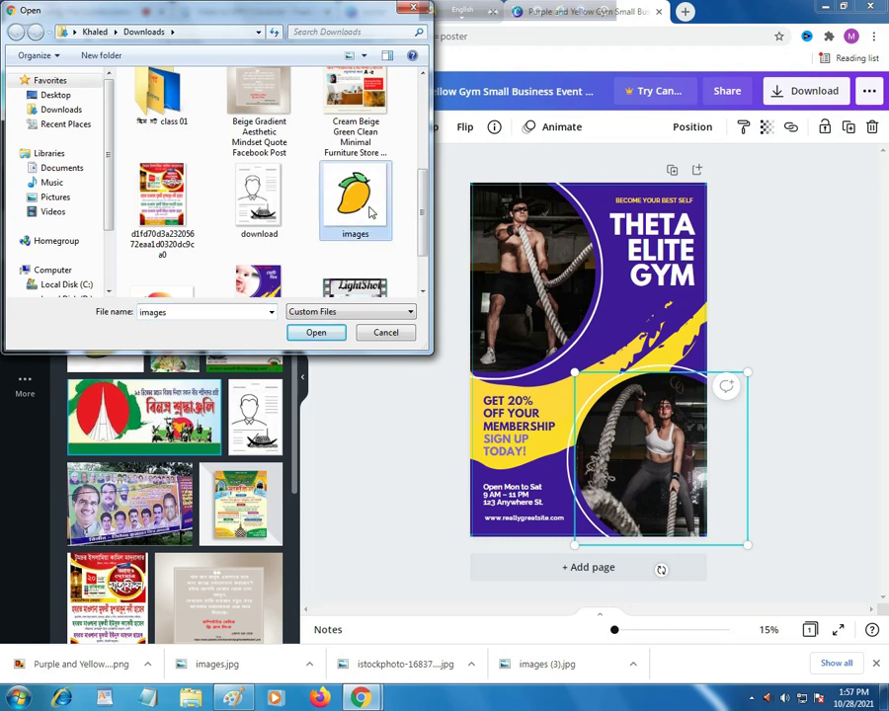
pyautogui.click(315, 333)
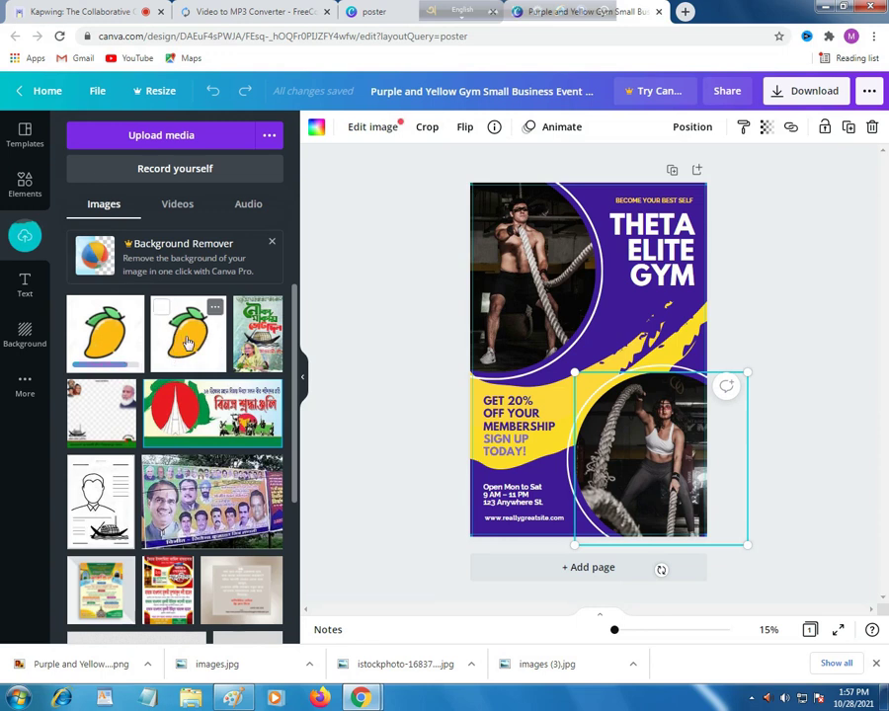
pyautogui.moveTo(191, 342)
pyautogui.mouseDown()
pyautogui.moveTo(571, 449)
pyautogui.moveTo(613, 444)
pyautogui.mouseUp()
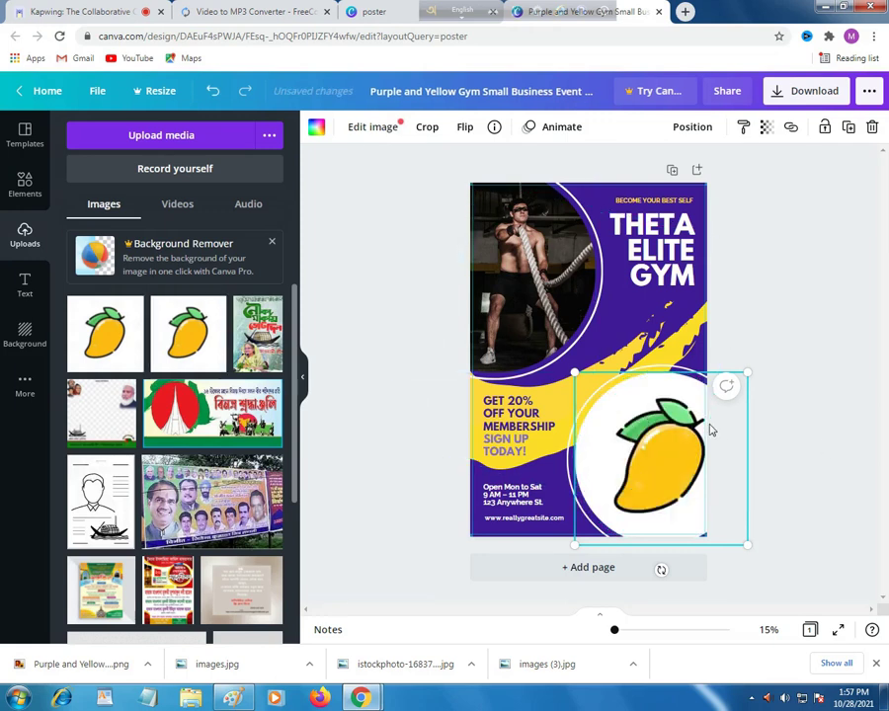
pyautogui.click(780, 404)
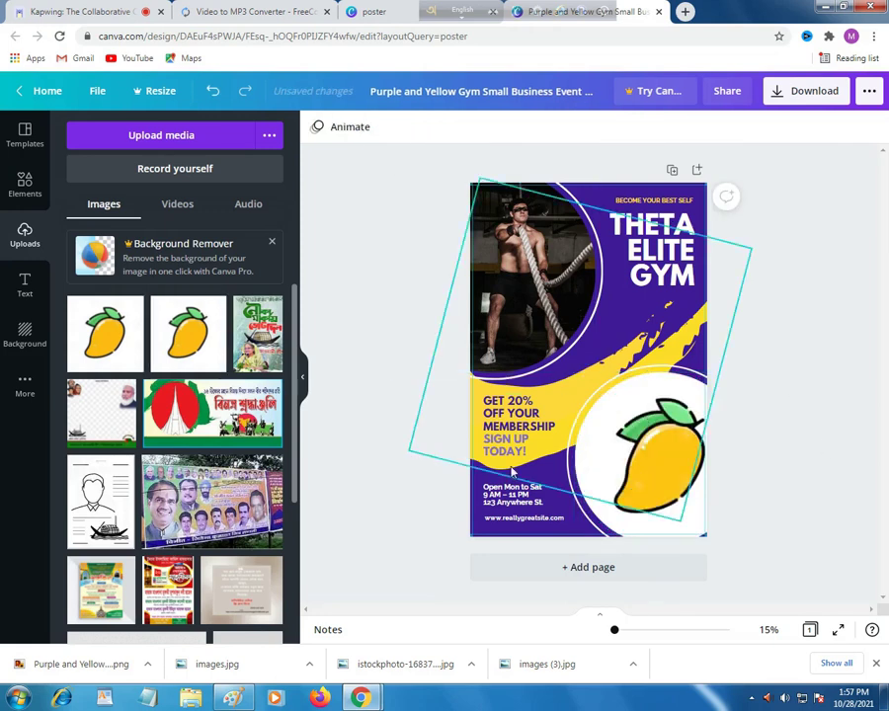
# Swap the upper gym photo for the baby image and rotate it within the frame
pyautogui.click(662, 262)
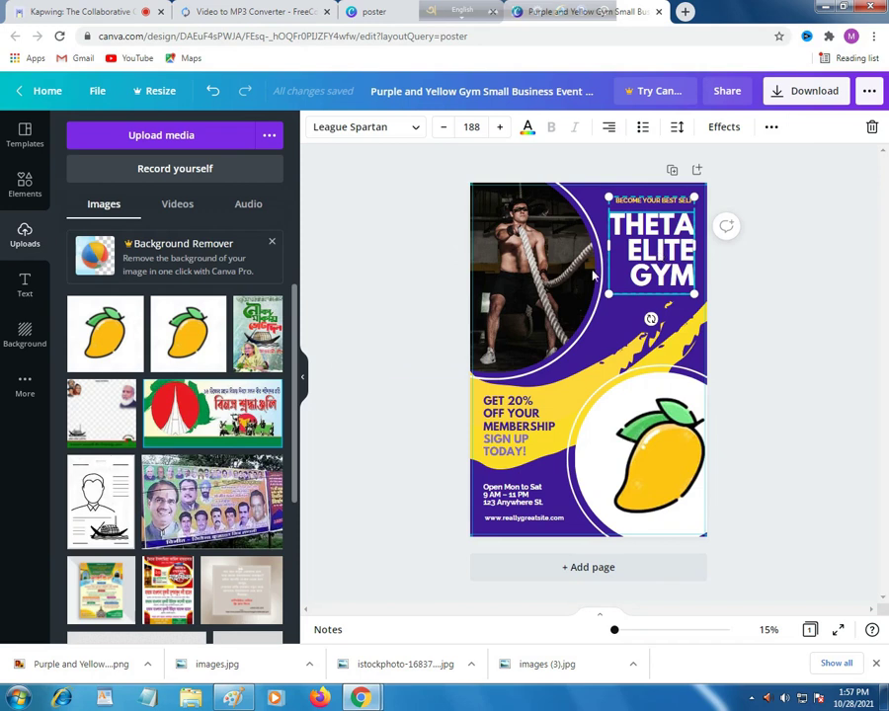
pyautogui.click(539, 257)
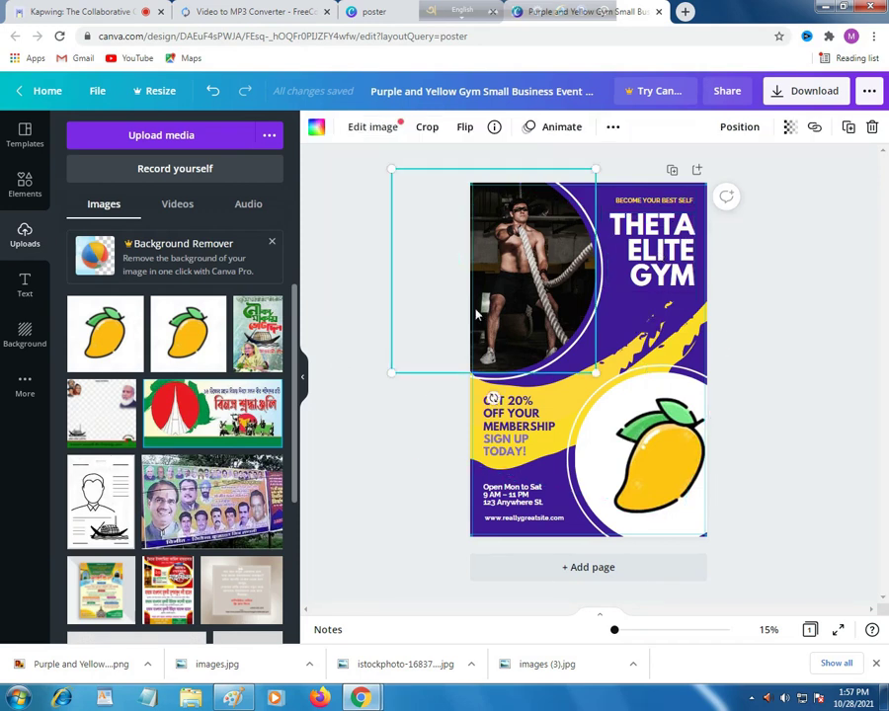
pyautogui.press('Delete')
pyautogui.scroll(-3, 197, 465)
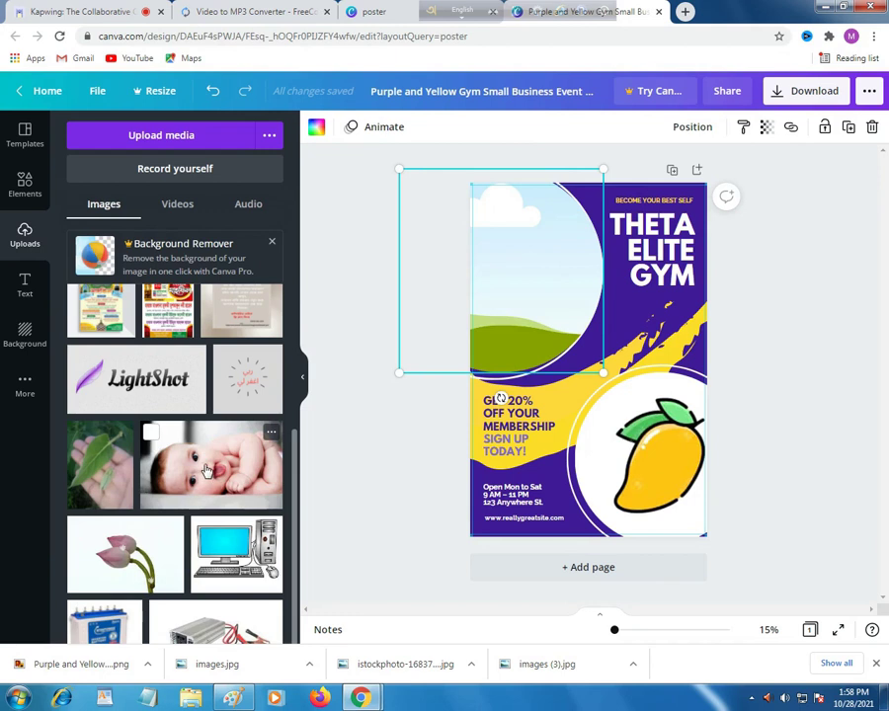
pyautogui.moveTo(206, 472); pyautogui.dragTo(494, 277)
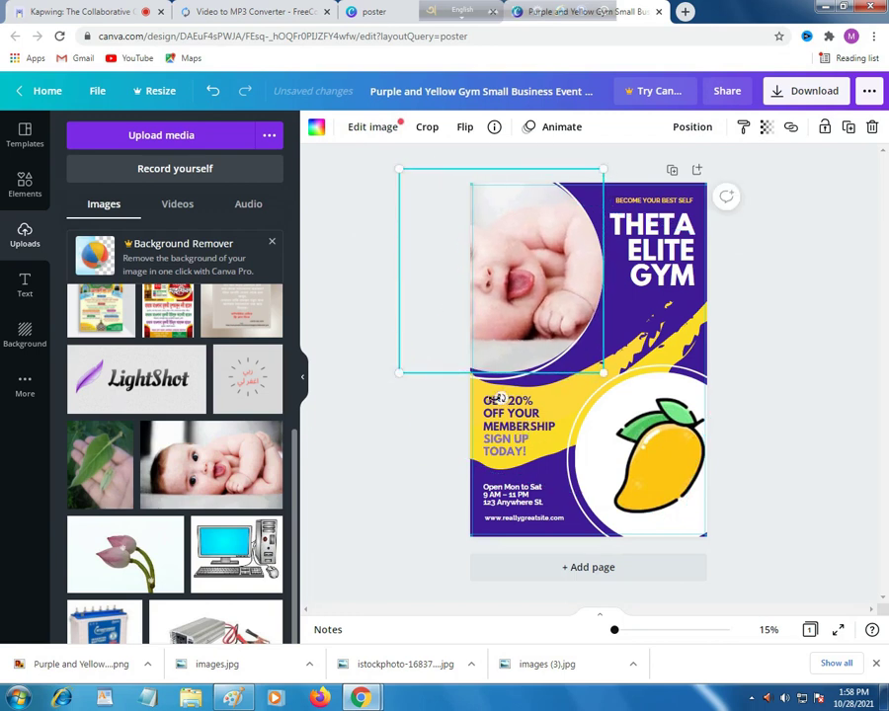
pyautogui.moveTo(500, 398)
pyautogui.mouseDown()
pyautogui.moveTo(418, 342)
pyautogui.moveTo(409, 254)
pyautogui.moveTo(418, 220)
pyautogui.mouseUp()
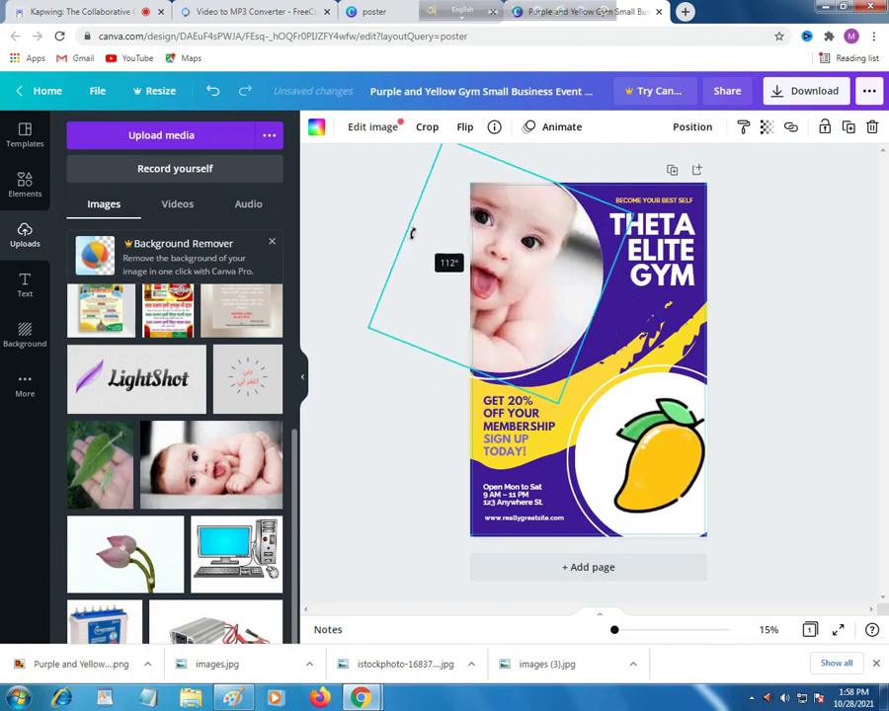
pyautogui.click(781, 318)
pyautogui.click(688, 262)
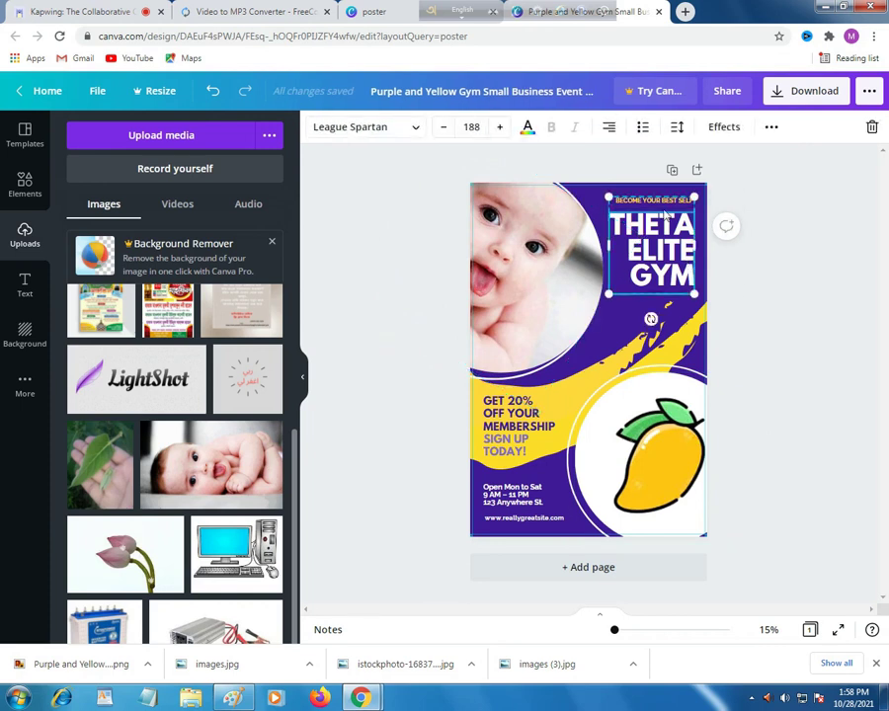
# Replace the THETA ELITE GYM heading with Bangla 'ভোট দিন'
pyautogui.doubleClick(668, 262)
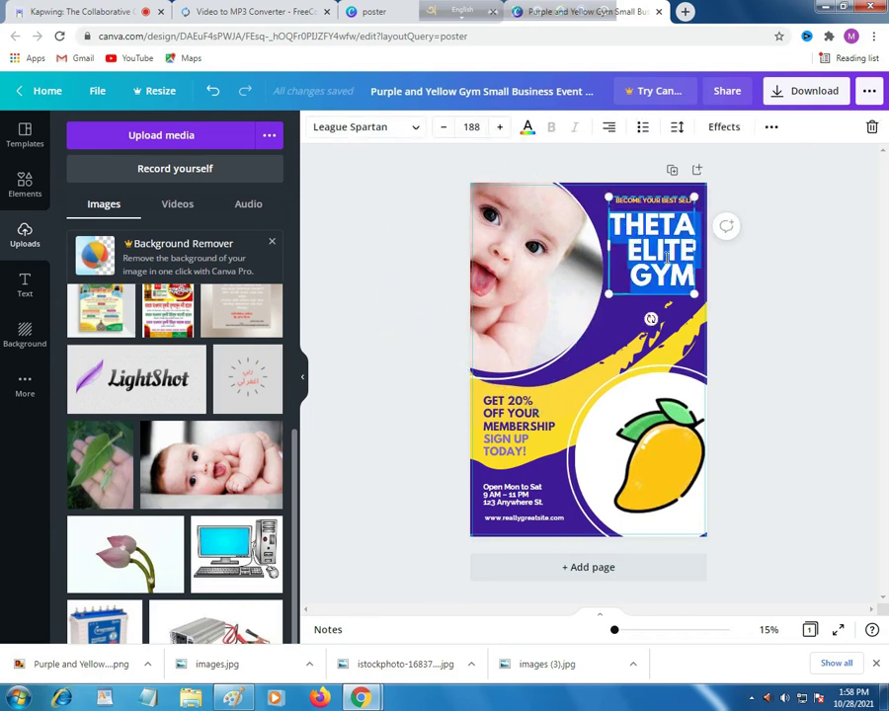
pyautogui.press('BackSpace')
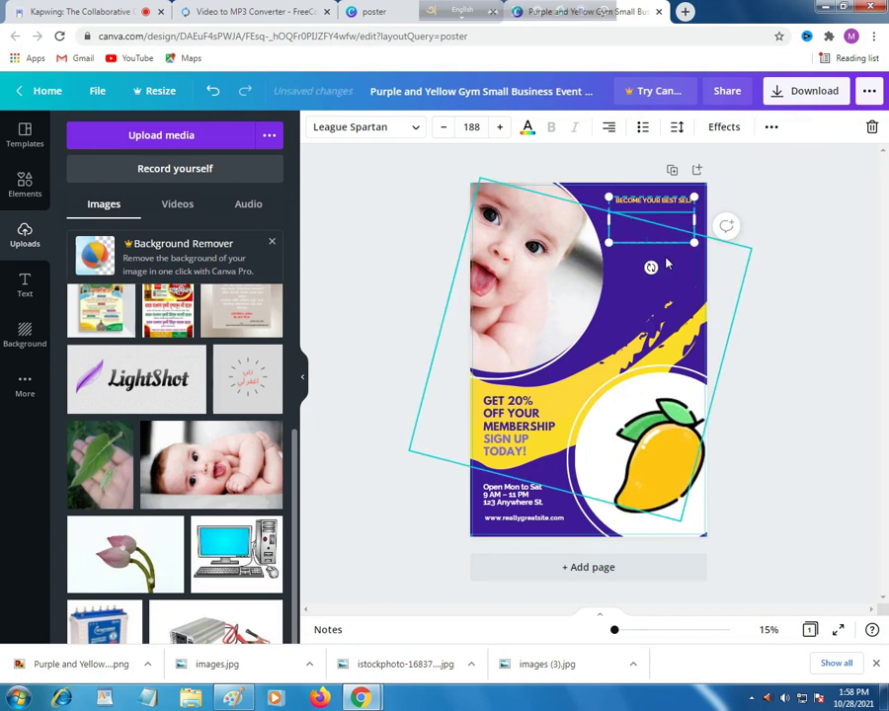
pyautogui.write('V')
pyautogui.press('BackSpace')
pyautogui.hotkey('alt', 'shift')
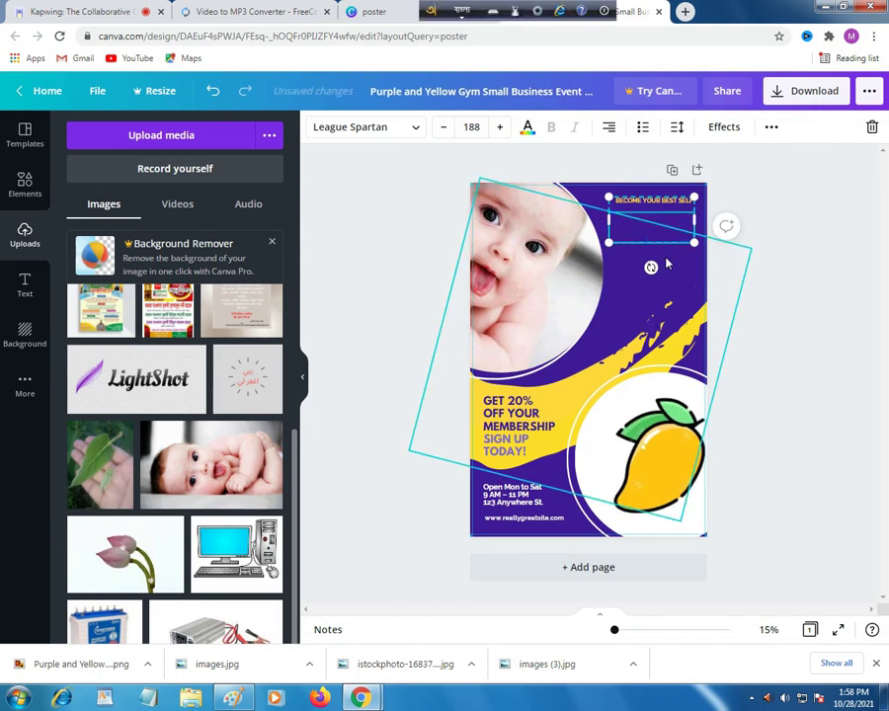
pyautogui.write('v')
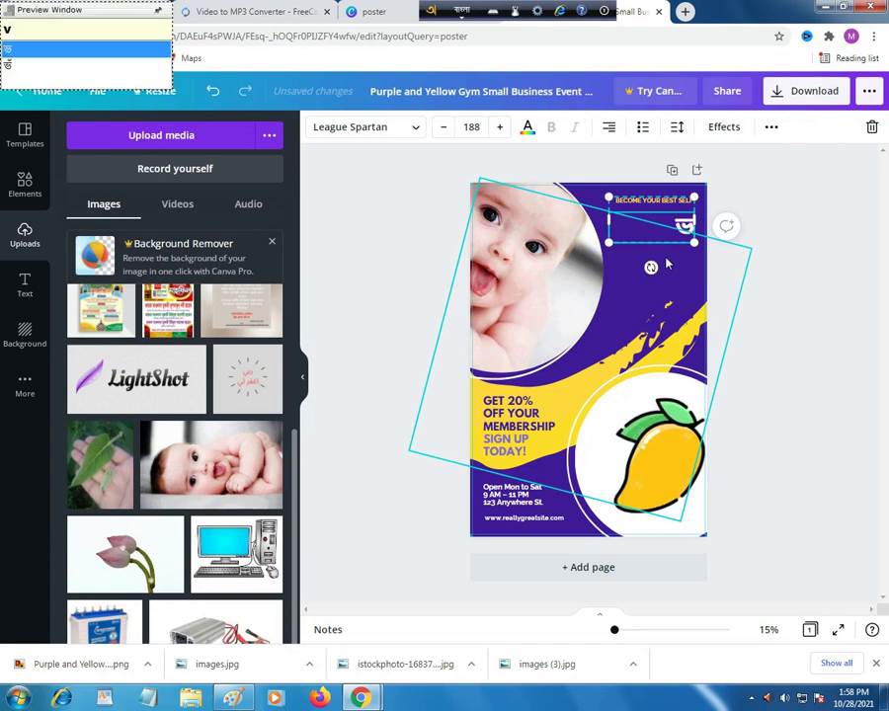
pyautogui.write('OT')
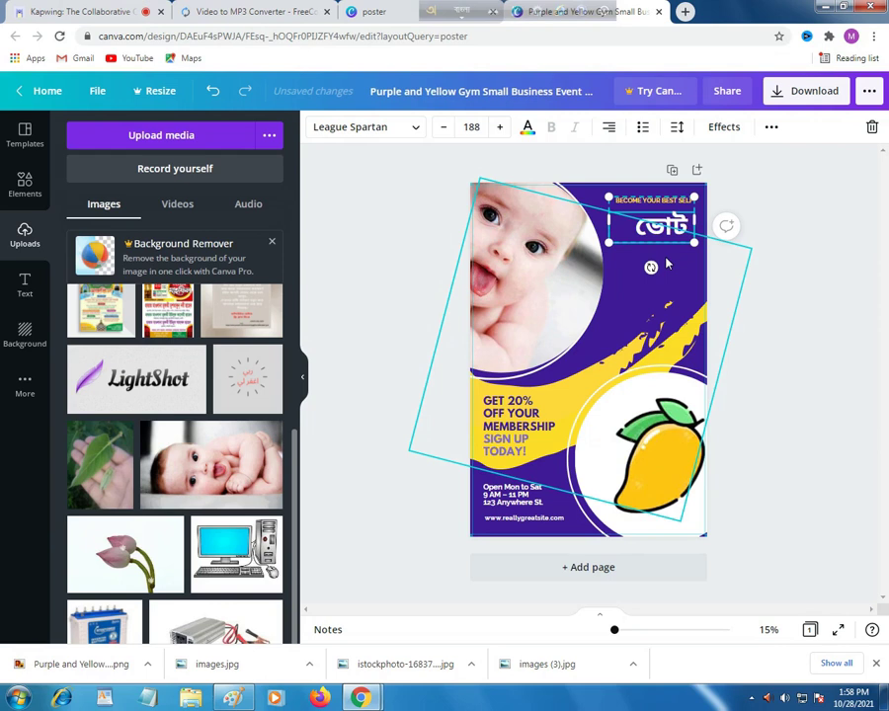
pyautogui.write(' d')
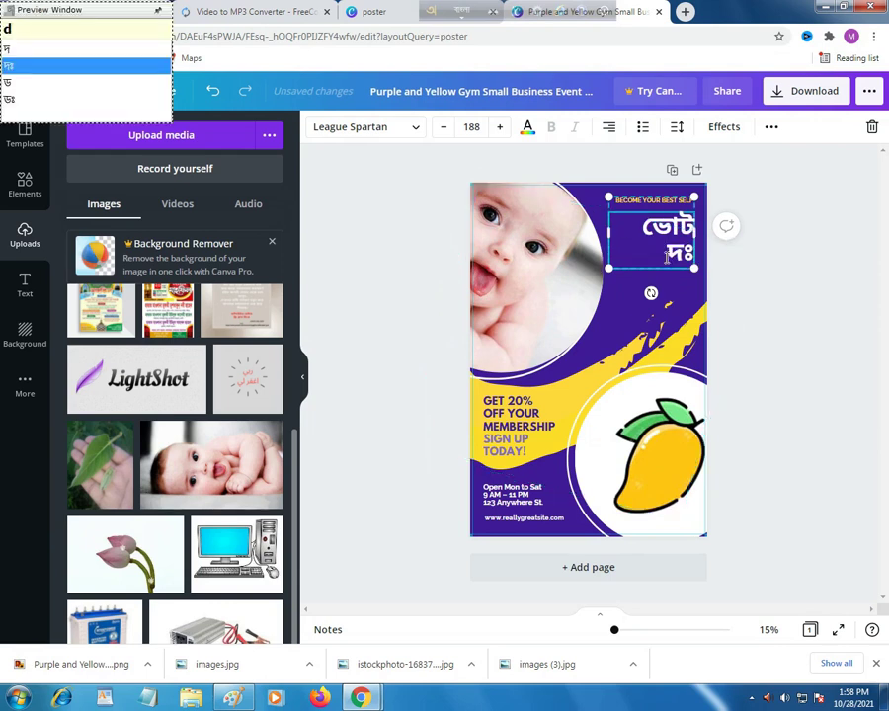
pyautogui.write('in')
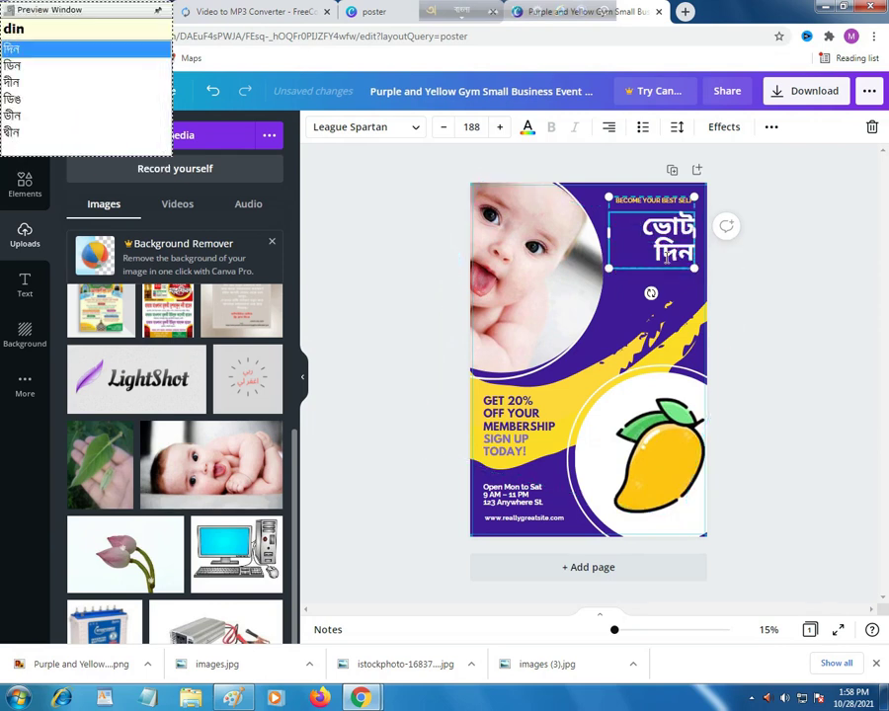
pyautogui.click(779, 283)
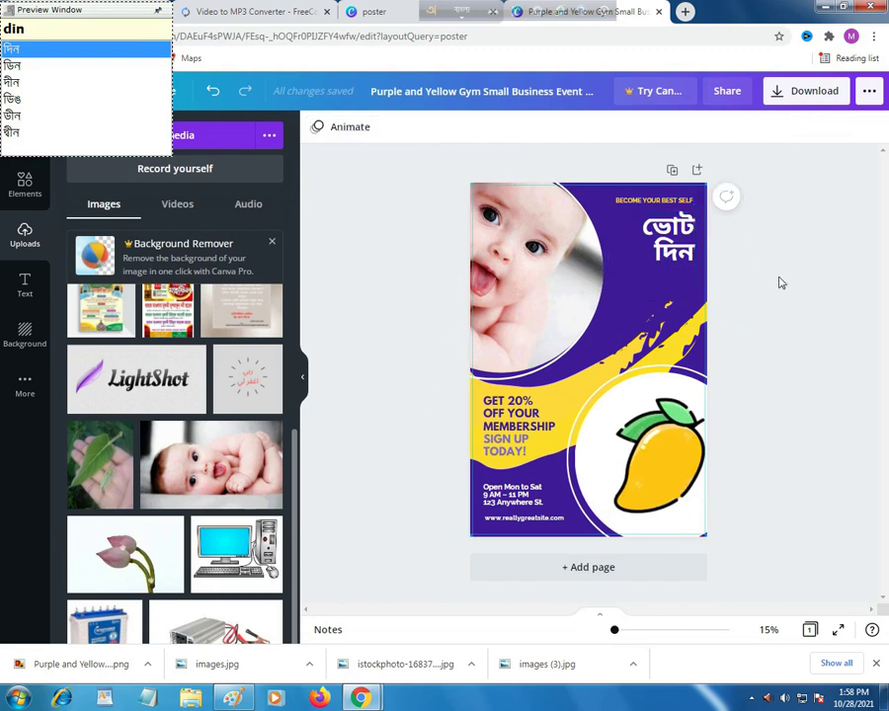
# Delete the BECOME YOUR BEST SELF tagline above the heading
pyautogui.click(646, 200)
pyautogui.click(648, 205)
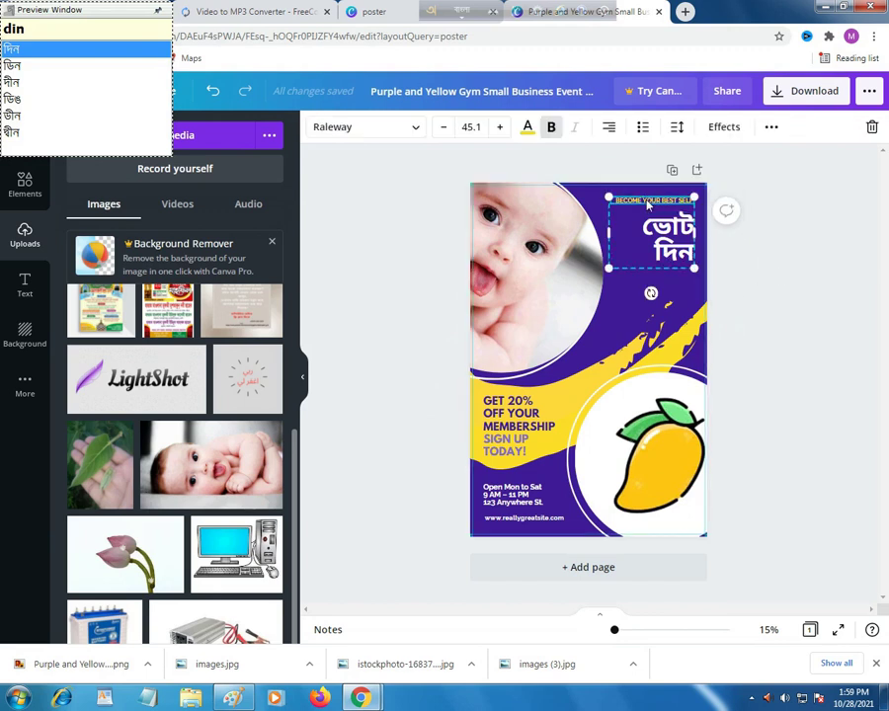
pyautogui.press('BackSpace')
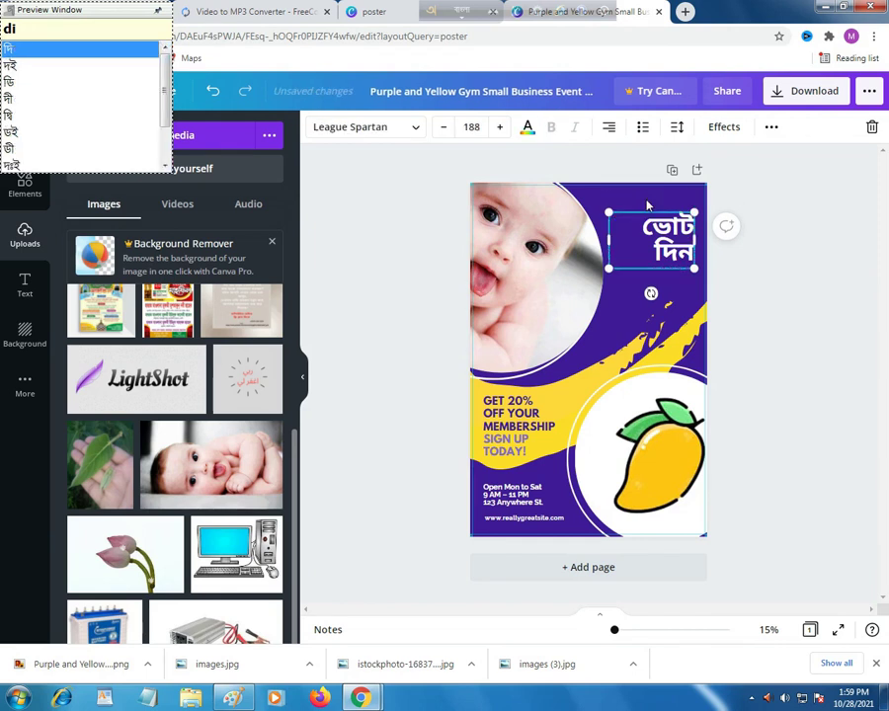
pyautogui.click(778, 281)
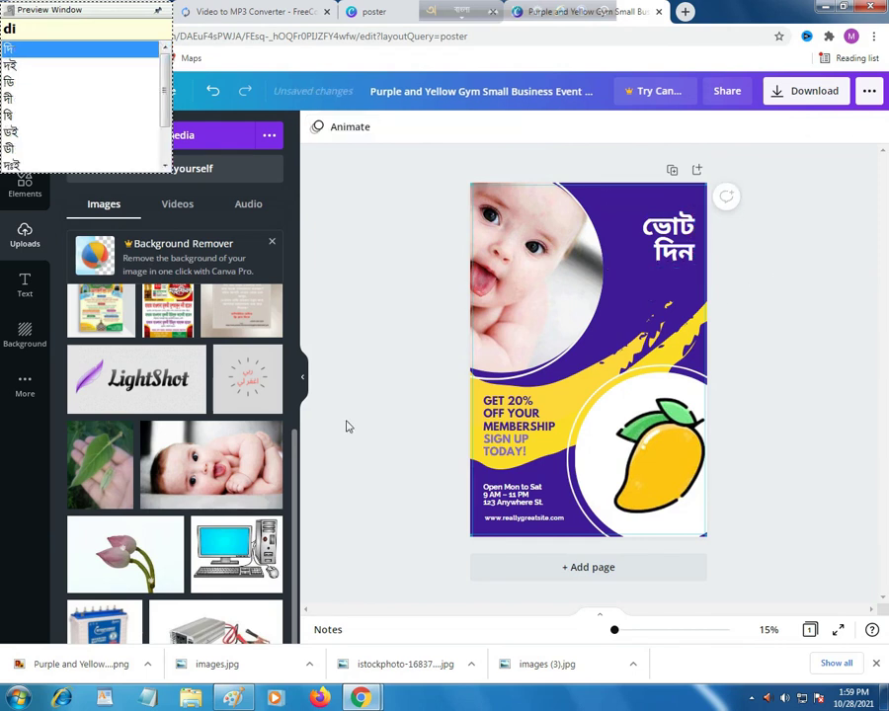
pyautogui.click(531, 459)
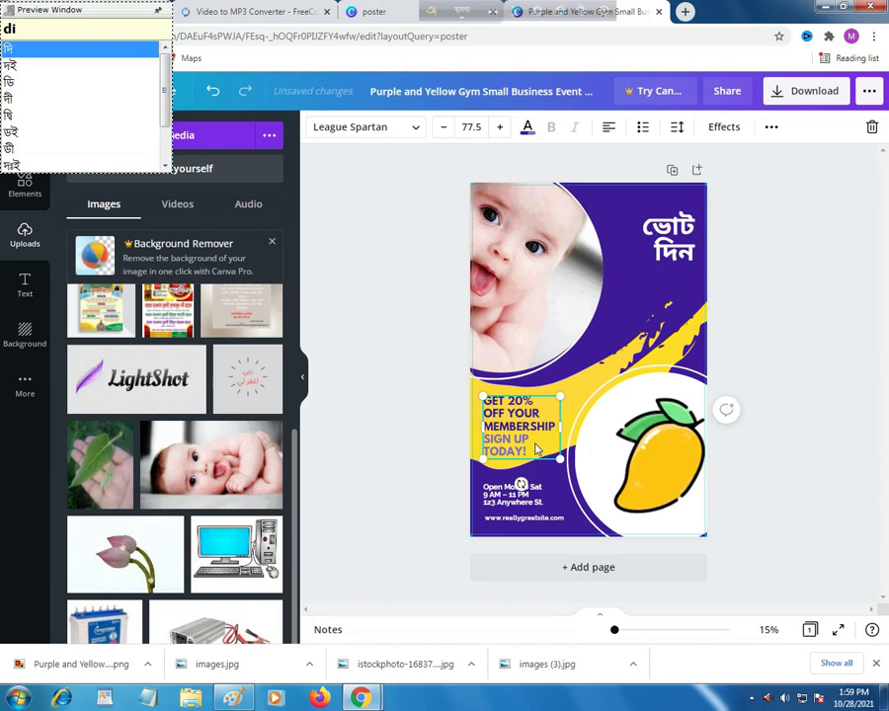
# Erase the GET 20% OFF wording and delete its empty text box
pyautogui.click(536, 447)
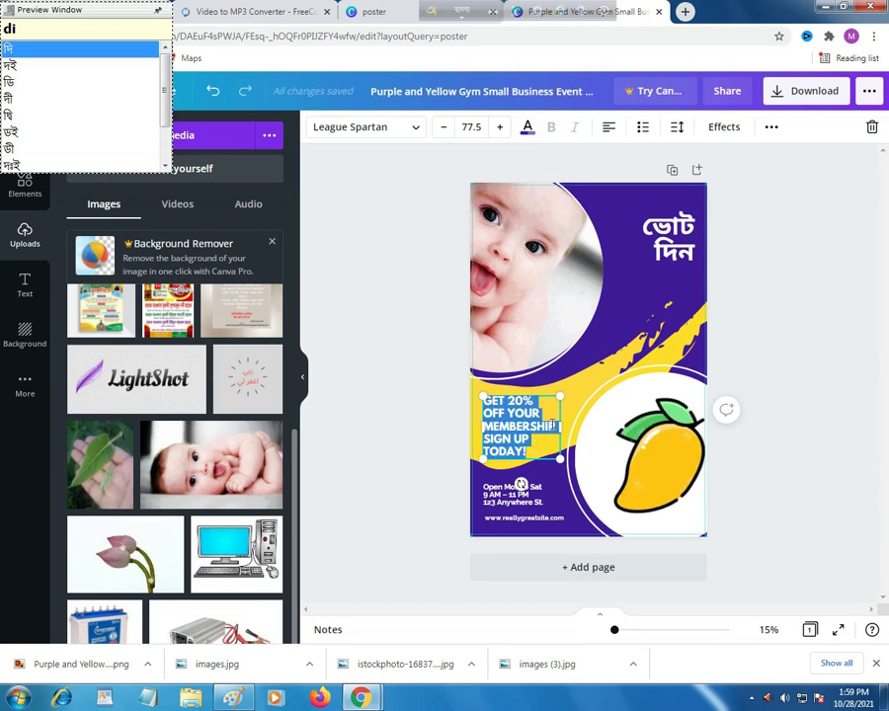
pyautogui.press('BackSpace')
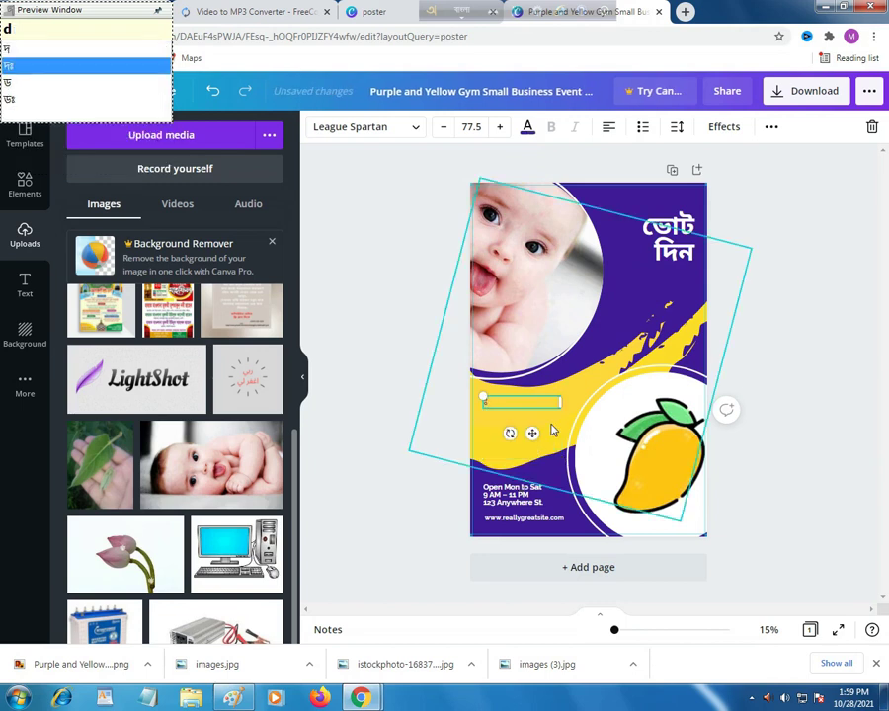
pyautogui.click(405, 427)
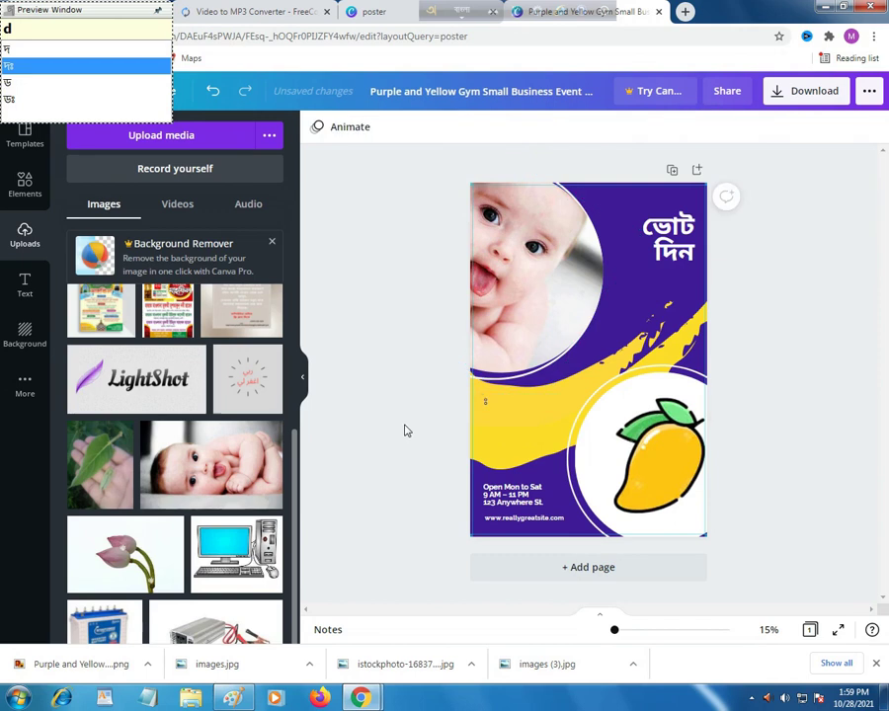
pyautogui.click(486, 405)
pyautogui.press('Delete')
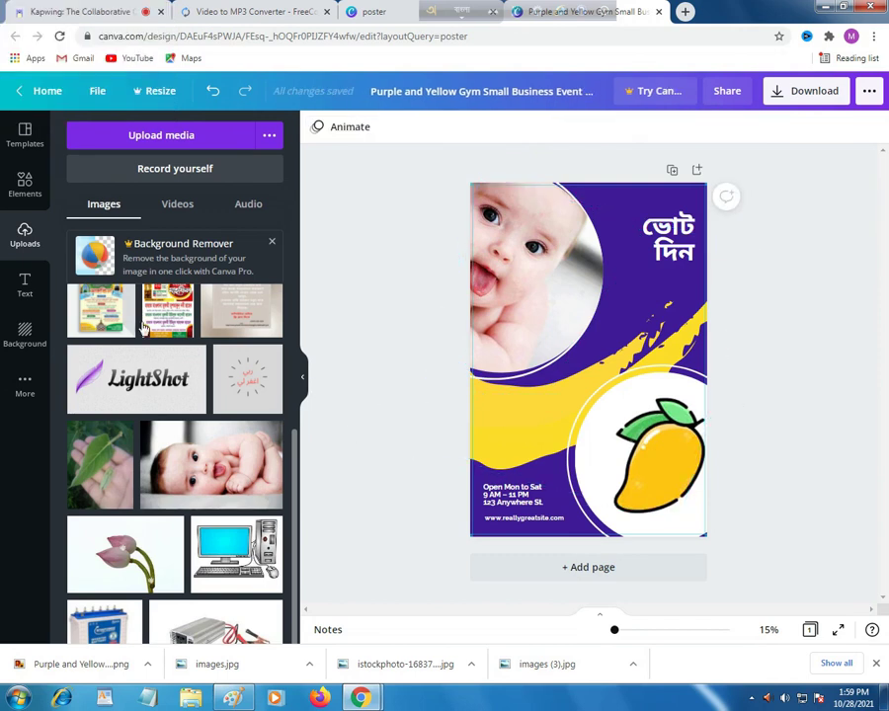
# Add WOW! sample texts from the Text panel, then delete them
pyautogui.click(27, 289)
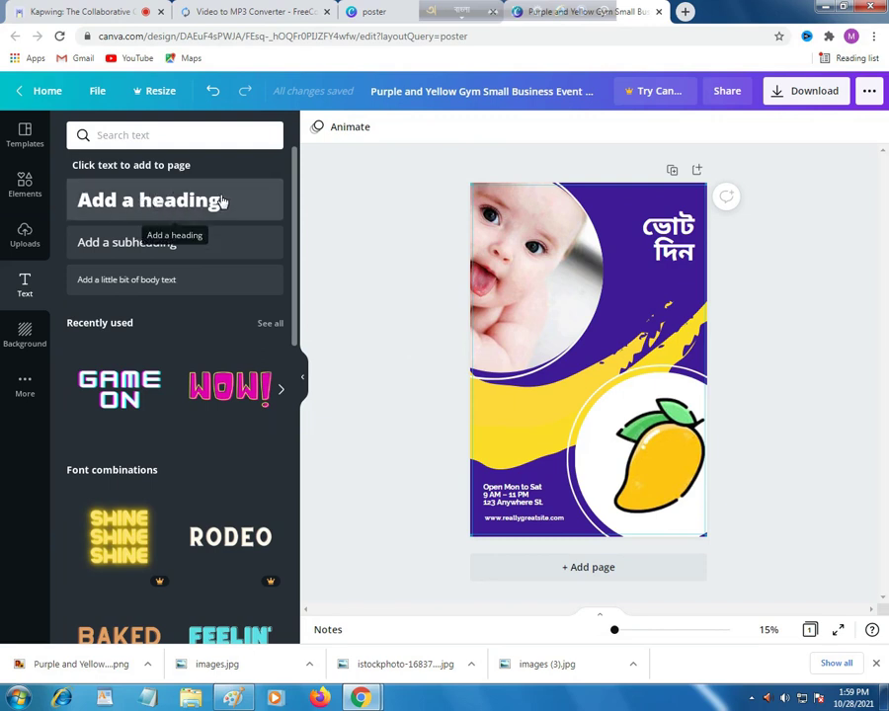
pyautogui.moveTo(229, 388)
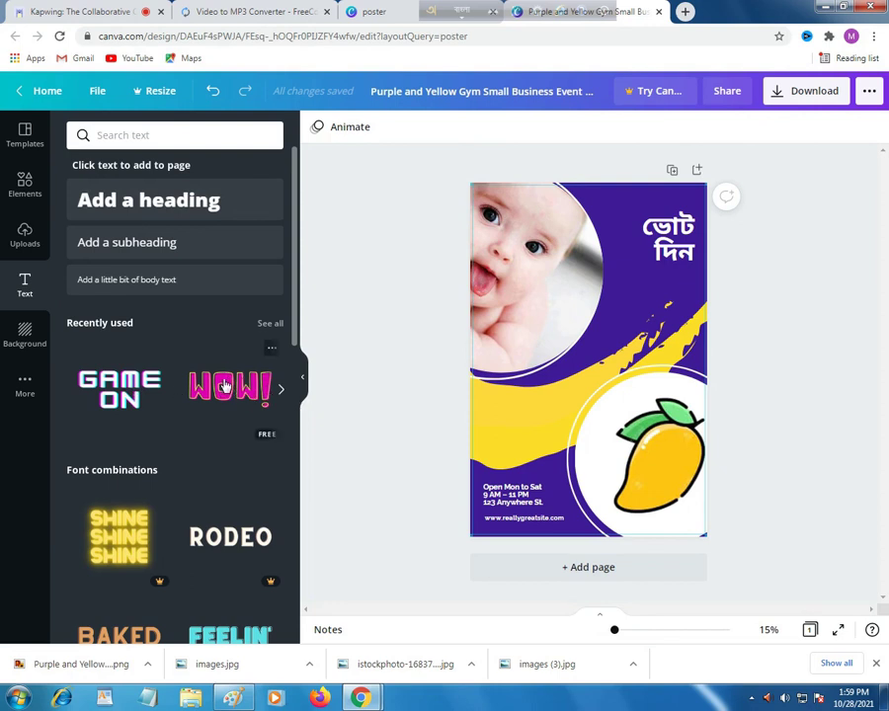
pyautogui.click(227, 388)
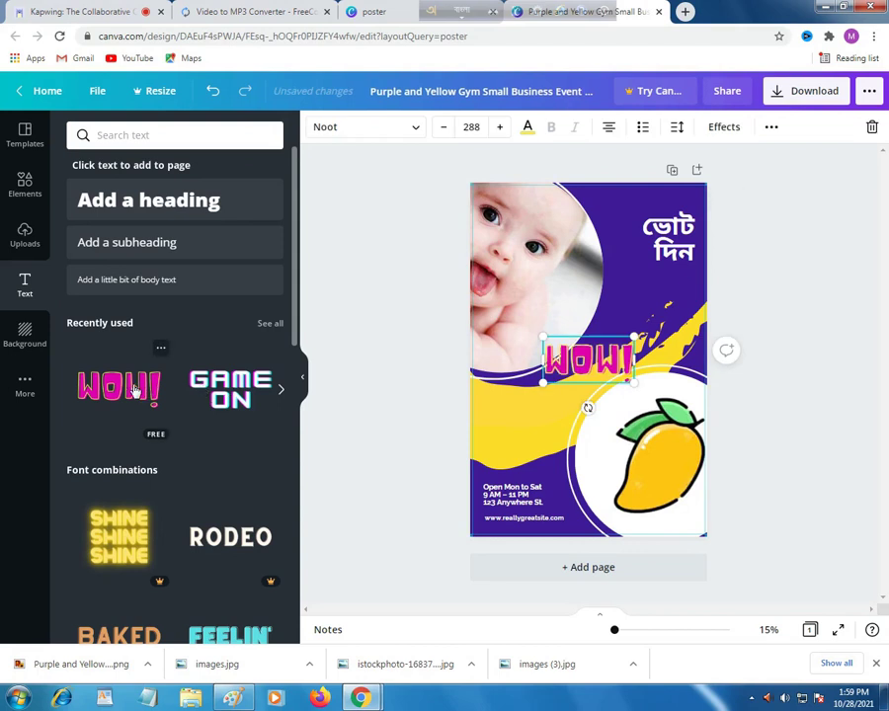
pyautogui.moveTo(588, 371); pyautogui.dragTo(534, 400)
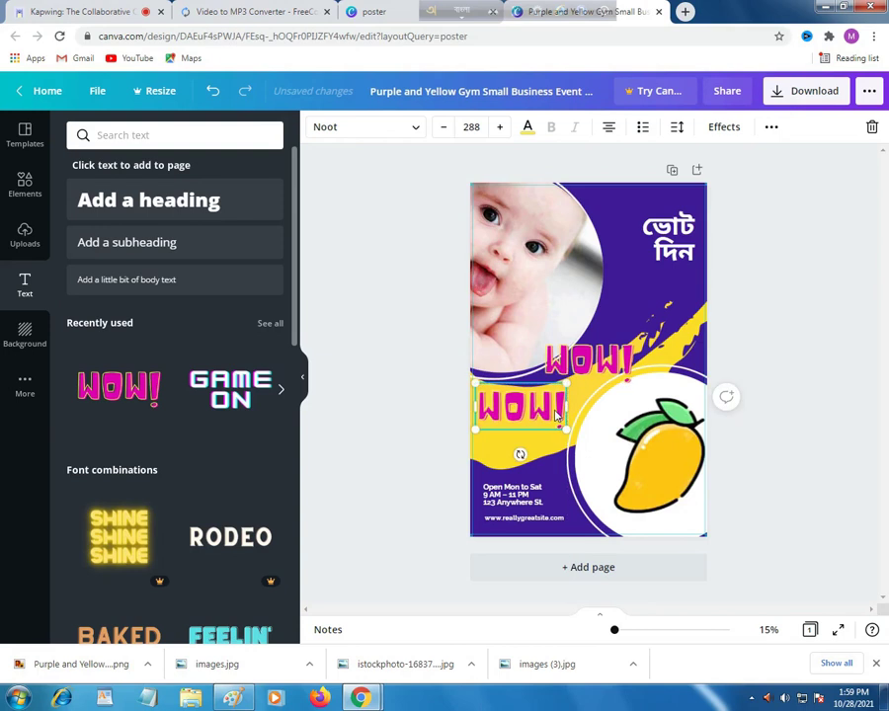
pyautogui.click(629, 369)
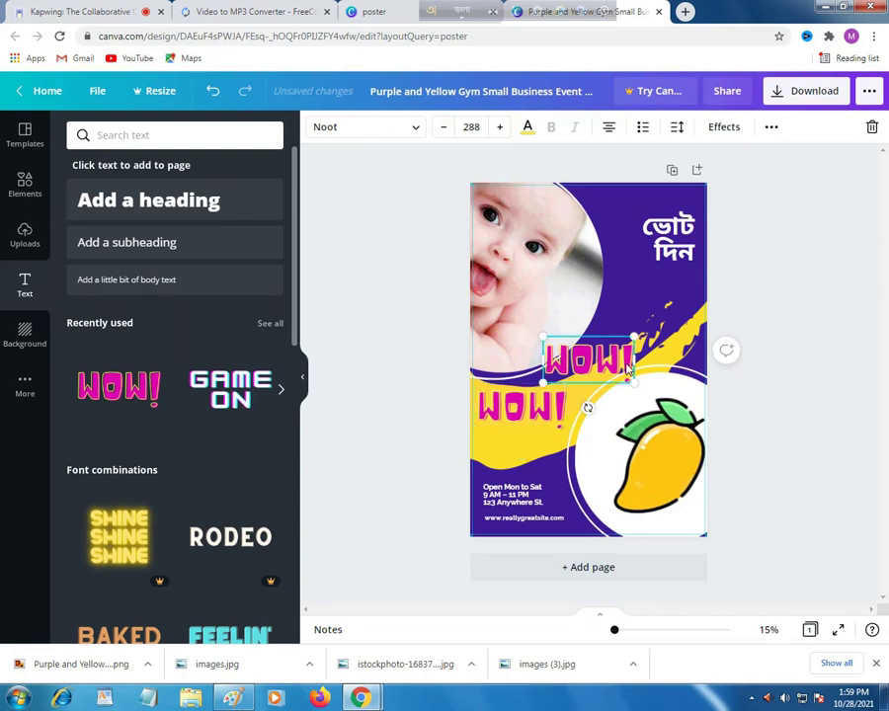
pyautogui.press('Delete')
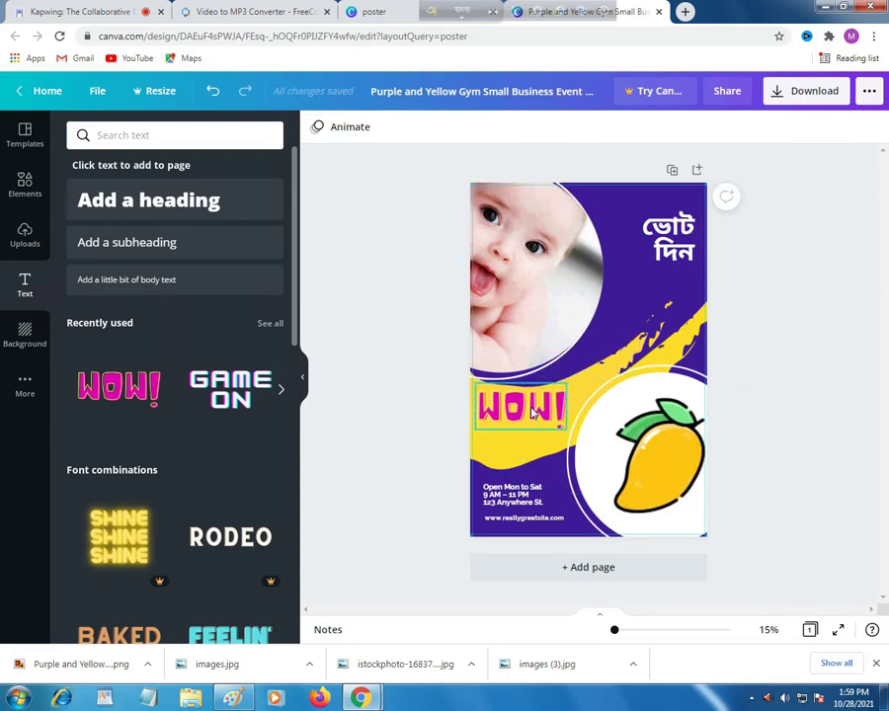
pyautogui.click(532, 413)
pyautogui.press('Delete')
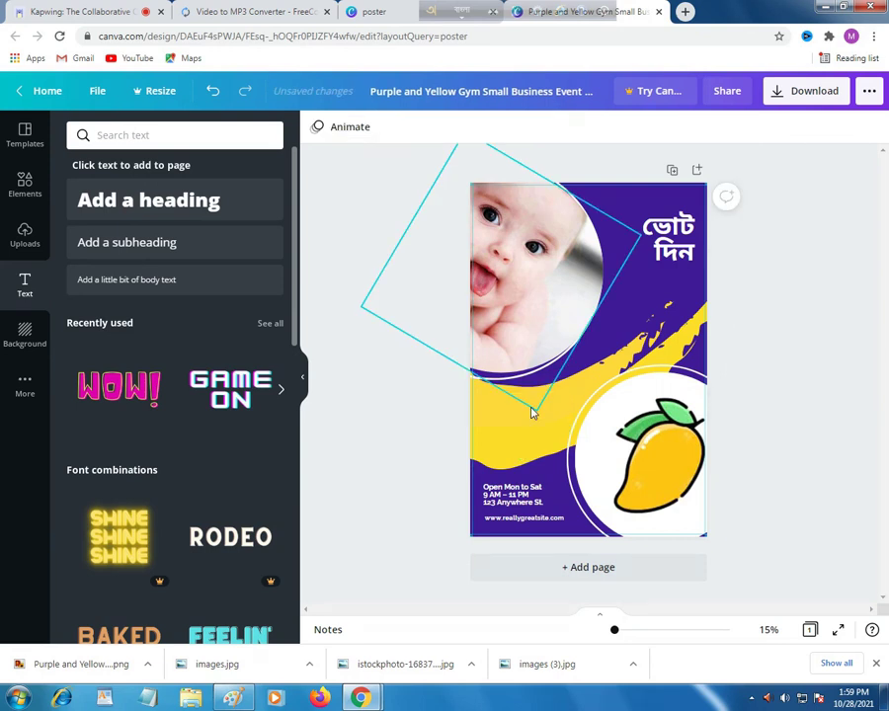
pyautogui.write('a')
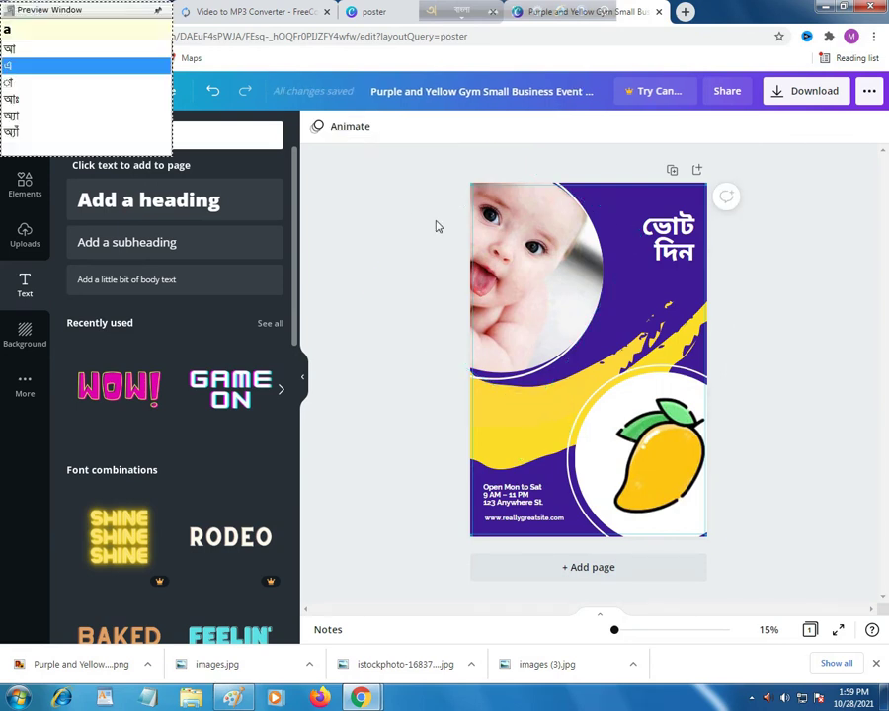
# Add a WOW! text, retype it as 'আম মার্কায়' and colour it red
pyautogui.click(109, 404)
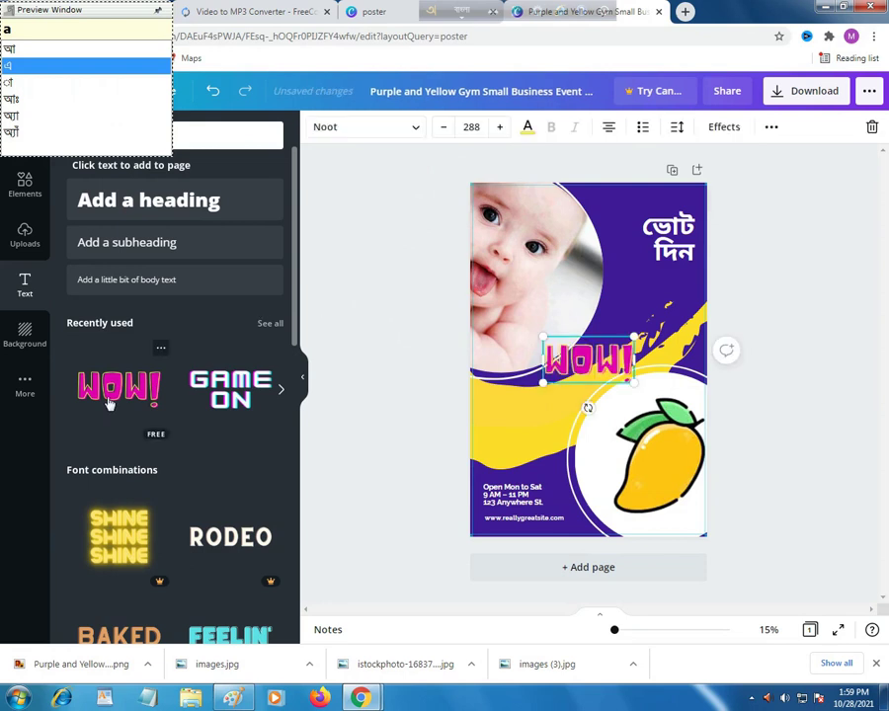
pyautogui.click(618, 367)
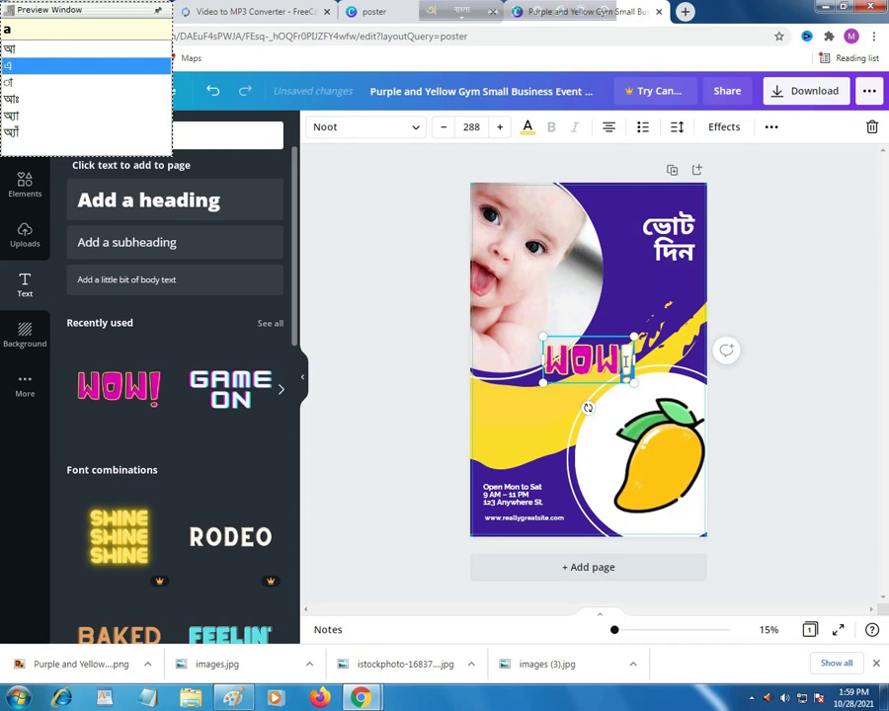
pyautogui.press('Escape')
pyautogui.press('BackSpace')
pyautogui.press('BackSpace')
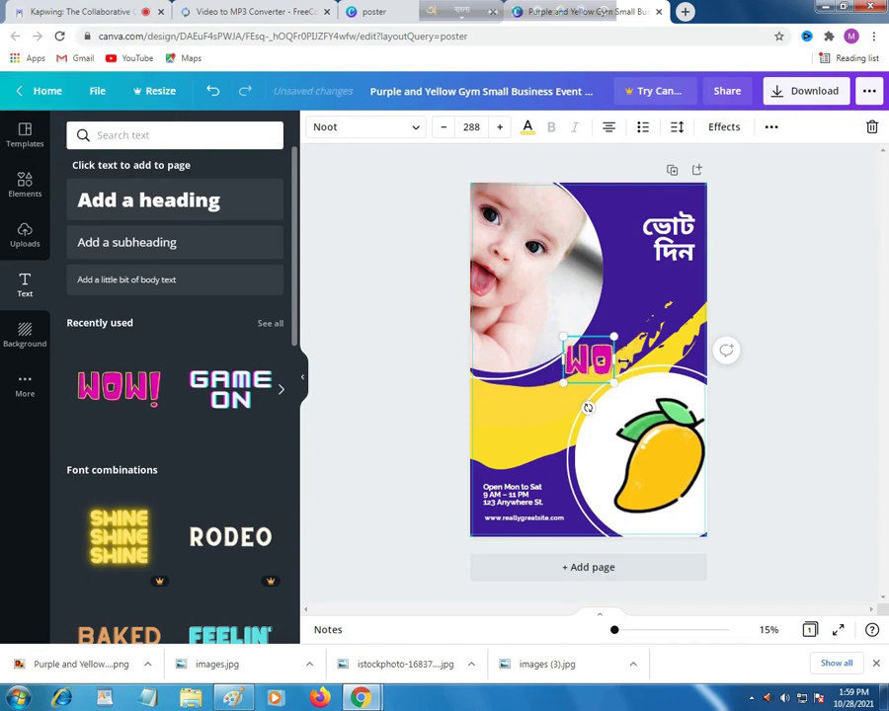
pyautogui.press('BackSpace')
pyautogui.press('BackSpace')
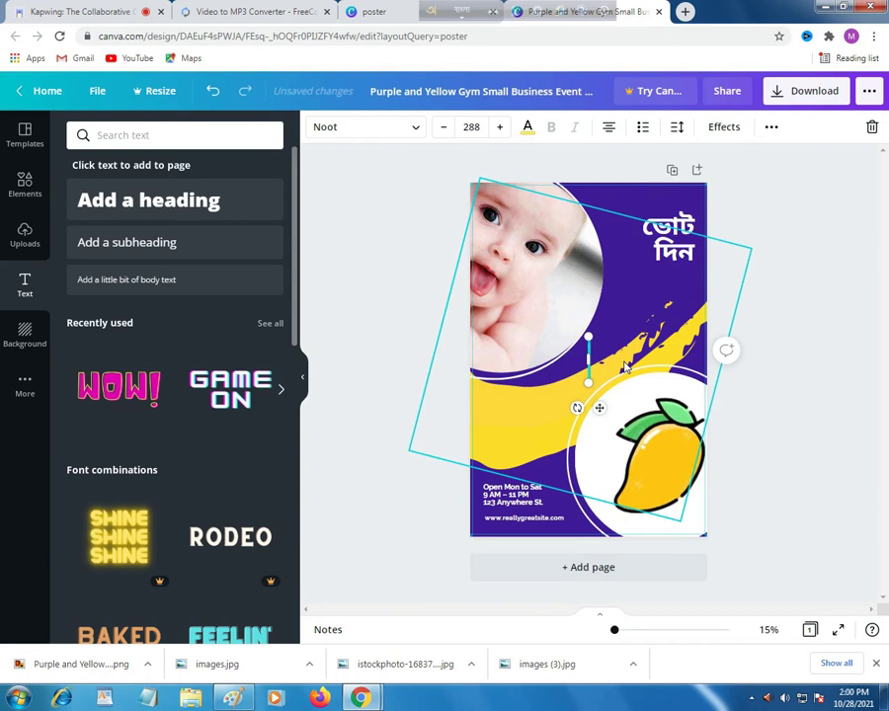
pyautogui.write('a')
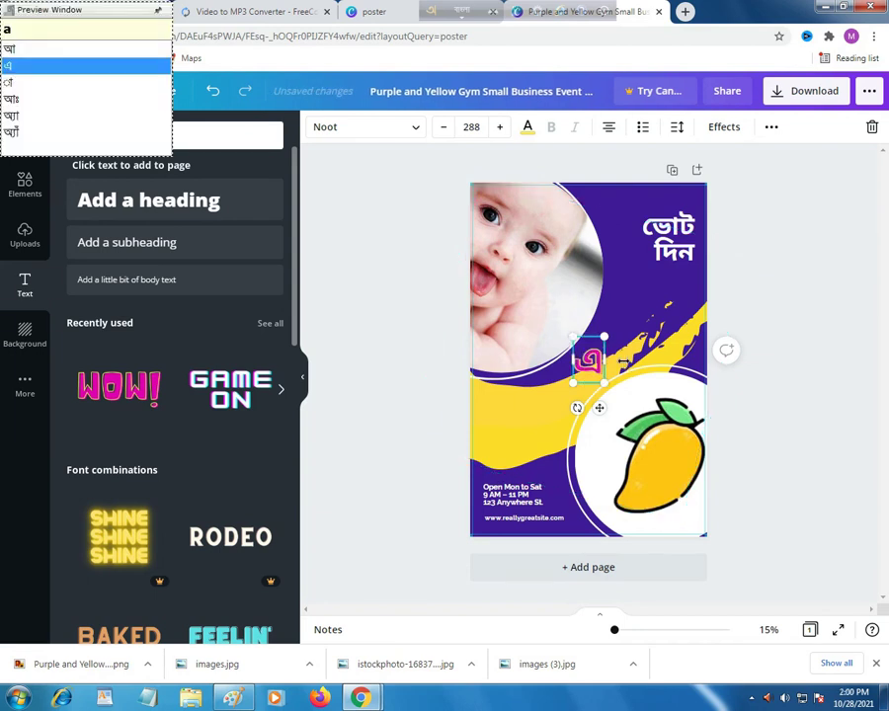
pyautogui.write('m m')
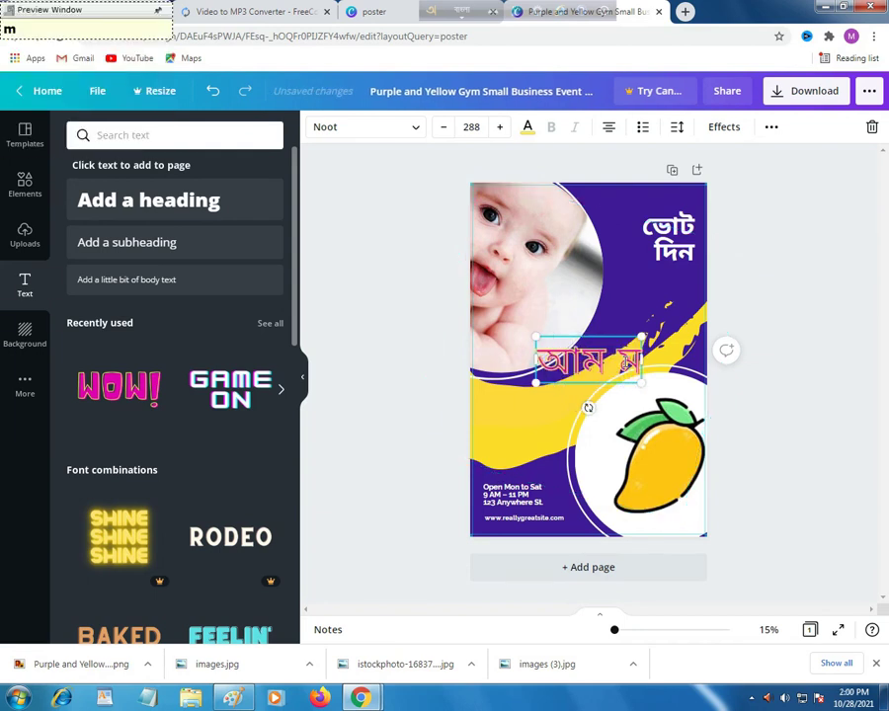
pyautogui.write('ar')
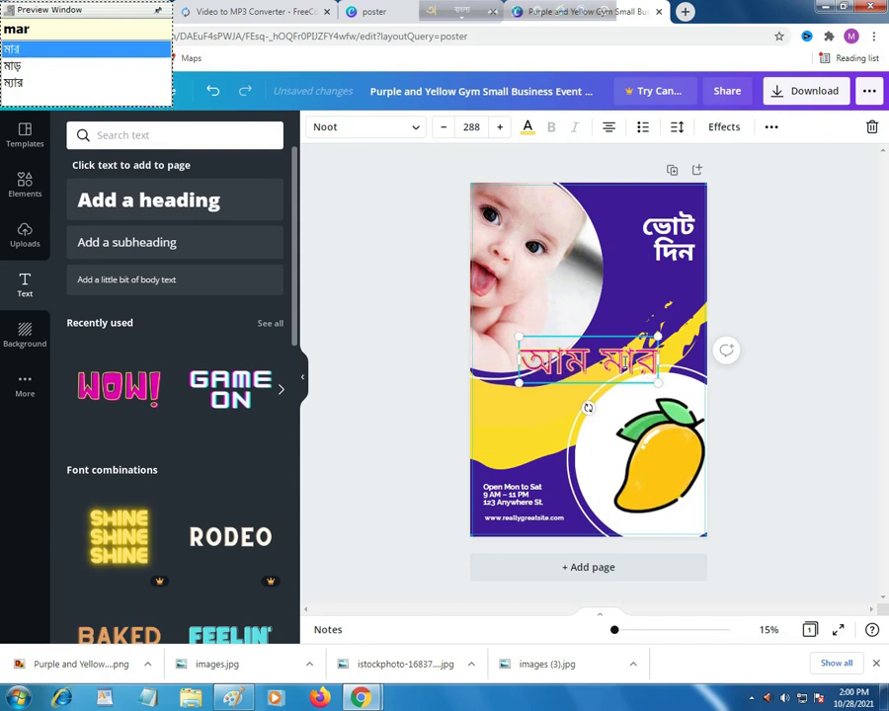
pyautogui.write('ka')
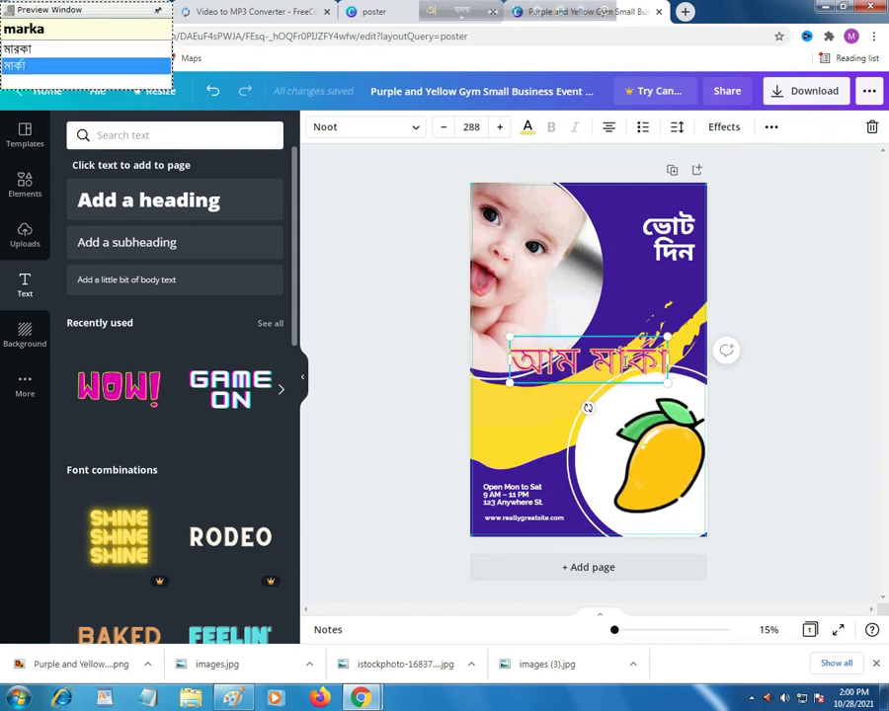
pyautogui.write('y')
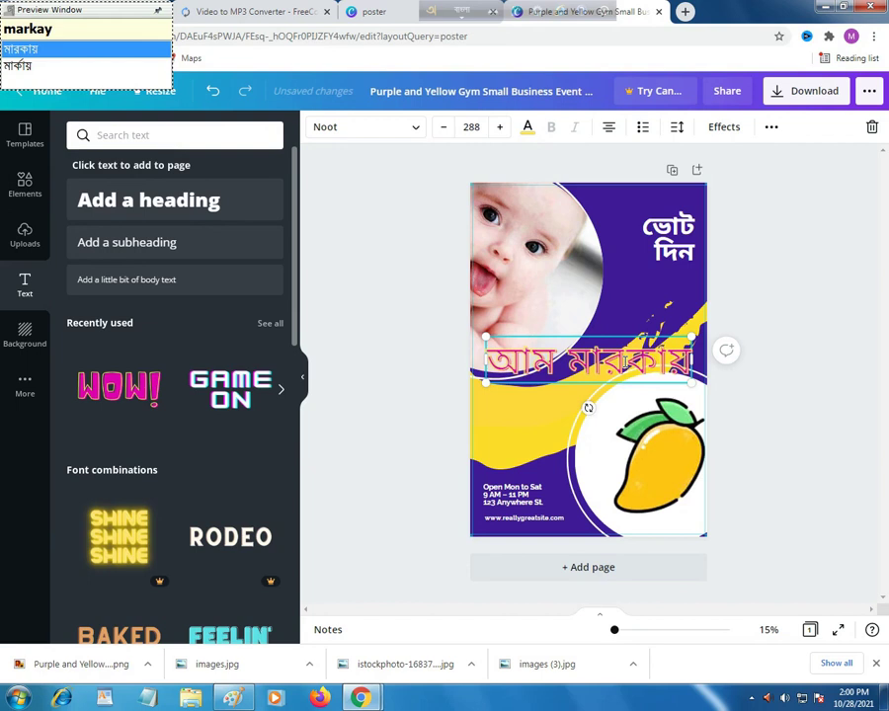
pyautogui.click(30, 67)
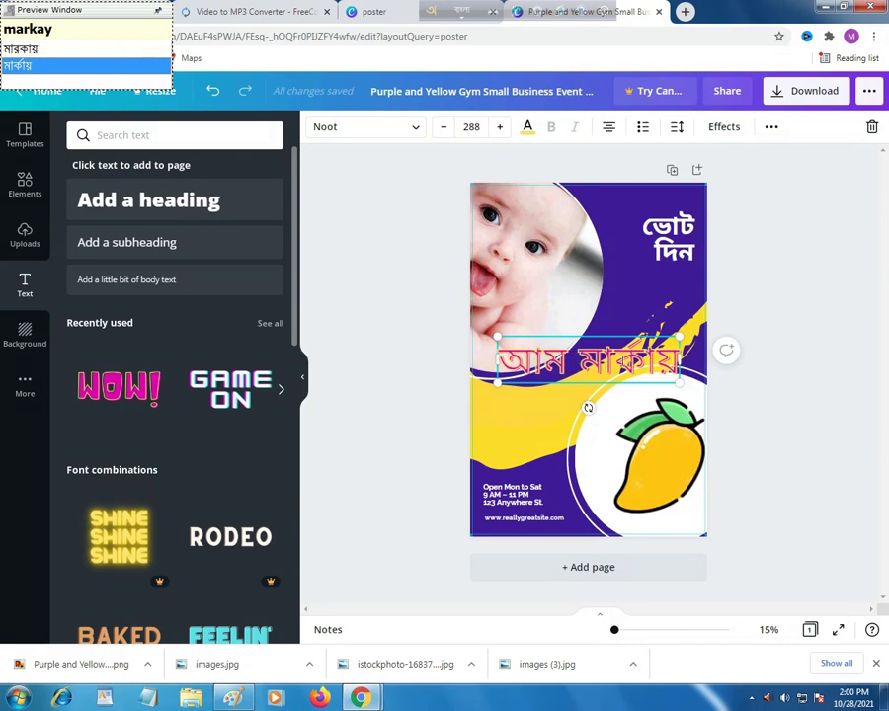
pyautogui.click(527, 129)
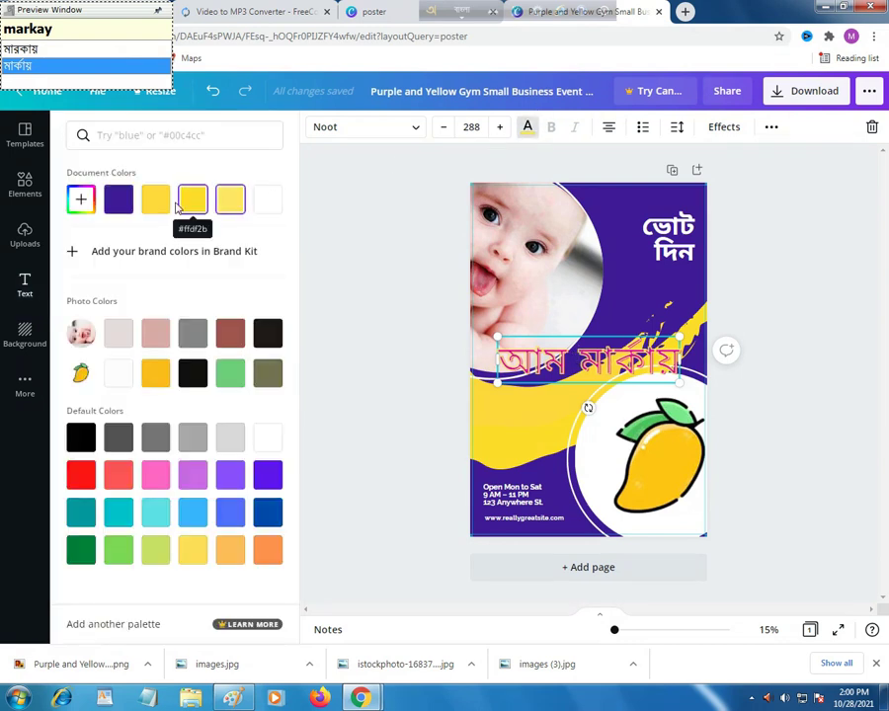
pyautogui.click(81, 475)
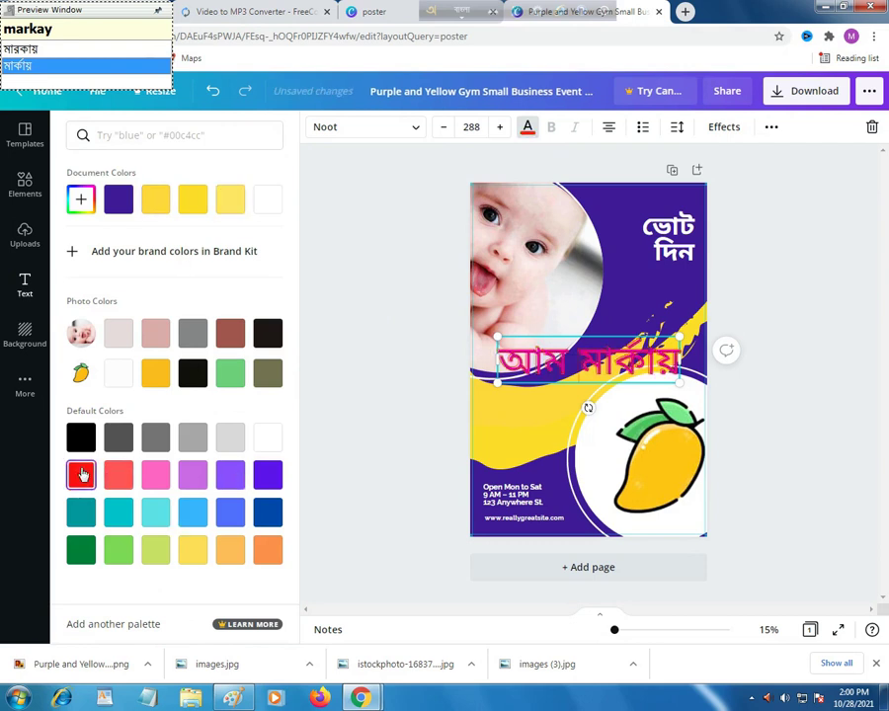
# Drag the red আম মার্কায় text down and left onto the yellow band beside the mango
pyautogui.click(522, 411)
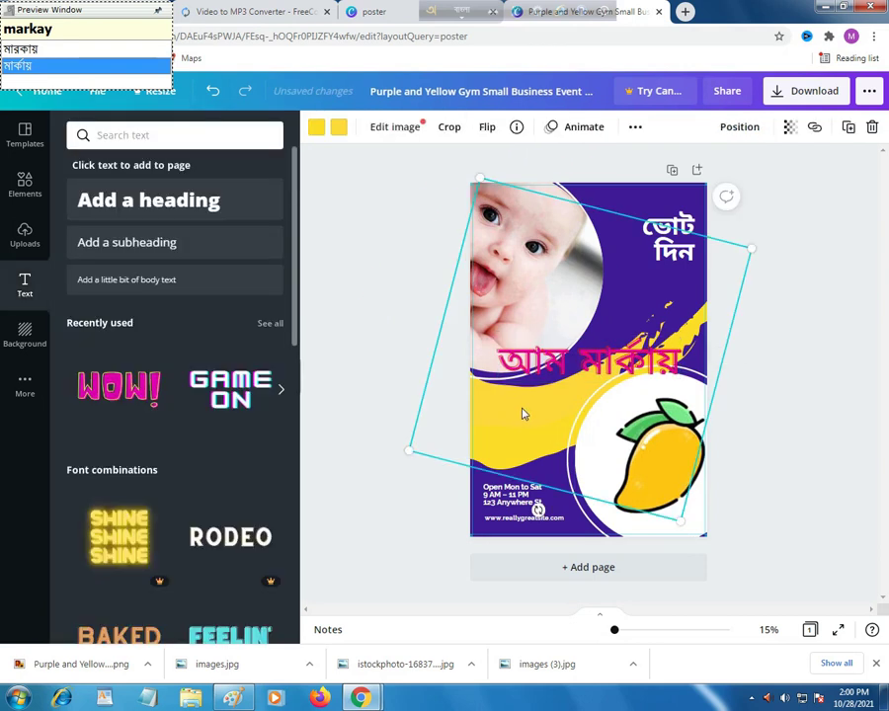
pyautogui.click(784, 405)
pyautogui.moveTo(593, 361)
pyautogui.mouseDown()
pyautogui.moveTo(554, 411)
pyautogui.moveTo(571, 410)
pyautogui.mouseUp()
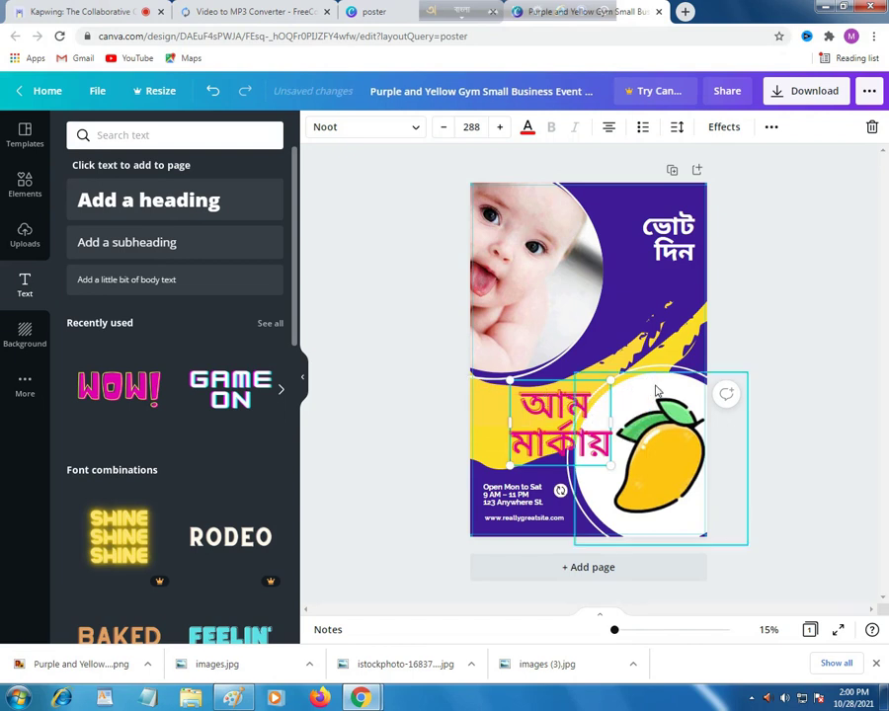
pyautogui.click(810, 391)
pyautogui.moveTo(559, 441); pyautogui.dragTo(524, 427)
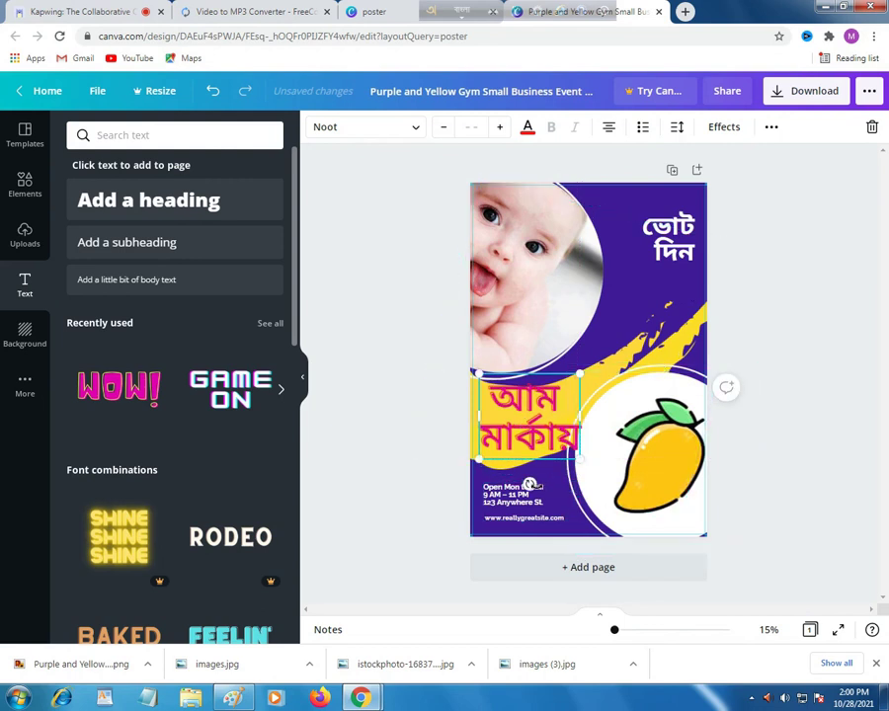
pyautogui.click(530, 509)
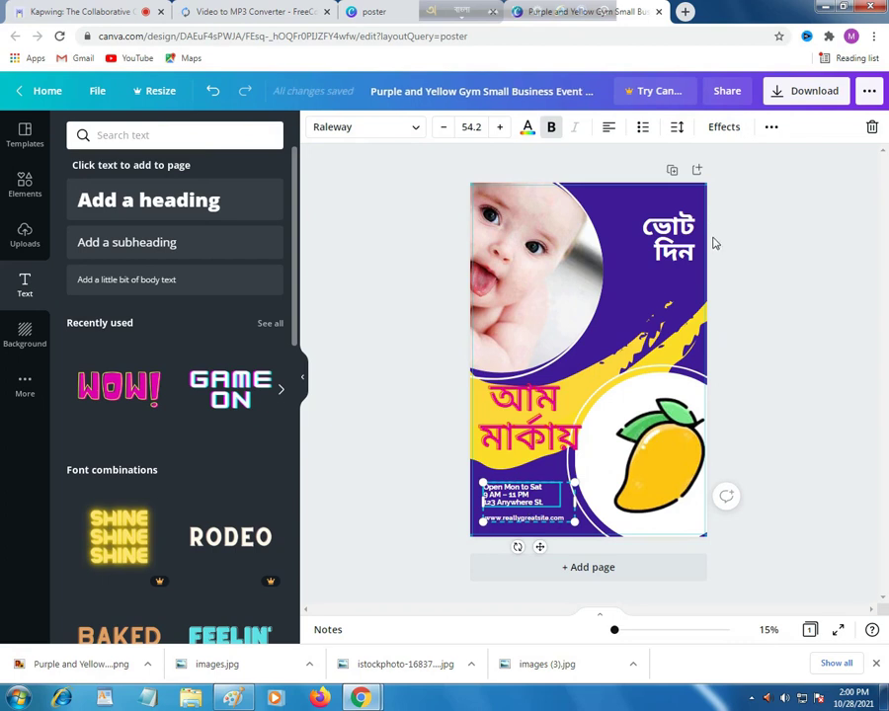
# Add a heading and replace its placeholder with 'কালাম ভাই কে'
pyautogui.click(131, 199)
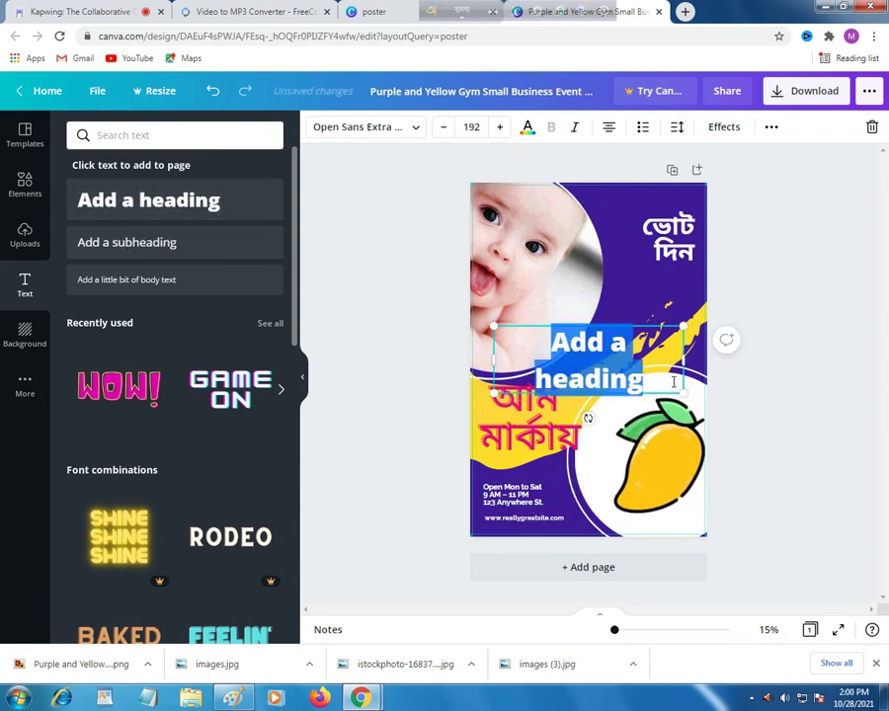
pyautogui.press('Right')
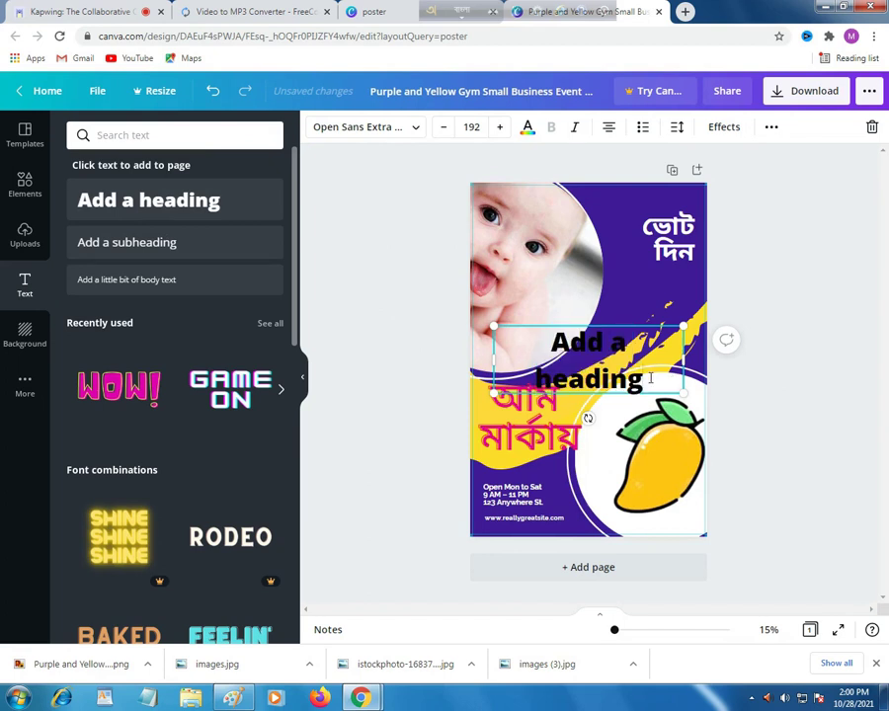
pyautogui.press('BackSpace')
pyautogui.press('BackSpace')
pyautogui.press('BackSpace')
pyautogui.press('BackSpace')
pyautogui.press('BackSpace')
pyautogui.press('BackSpace')
pyautogui.press('BackSpace')
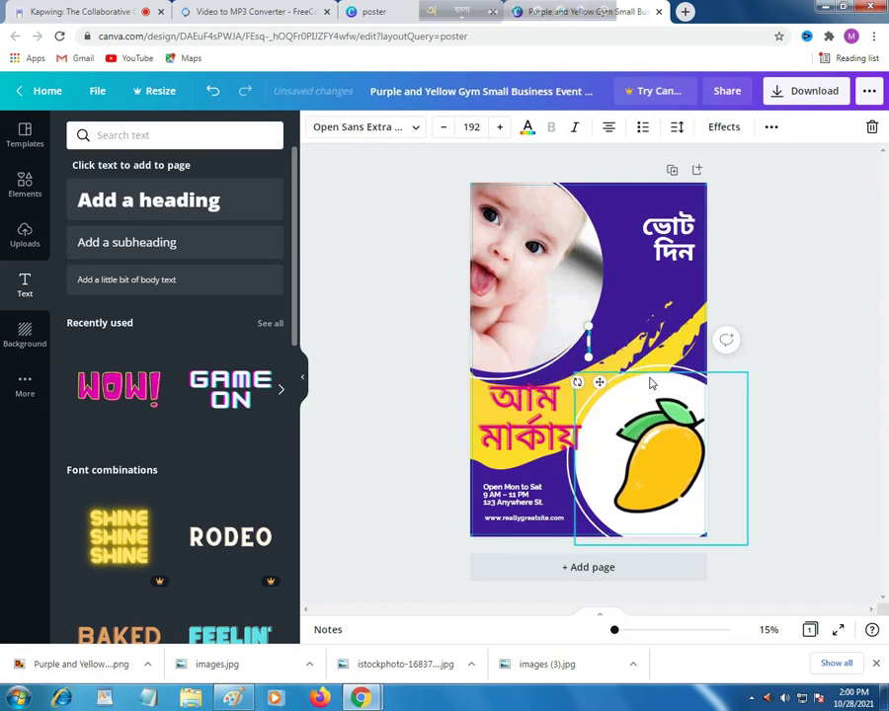
pyautogui.write('ka')
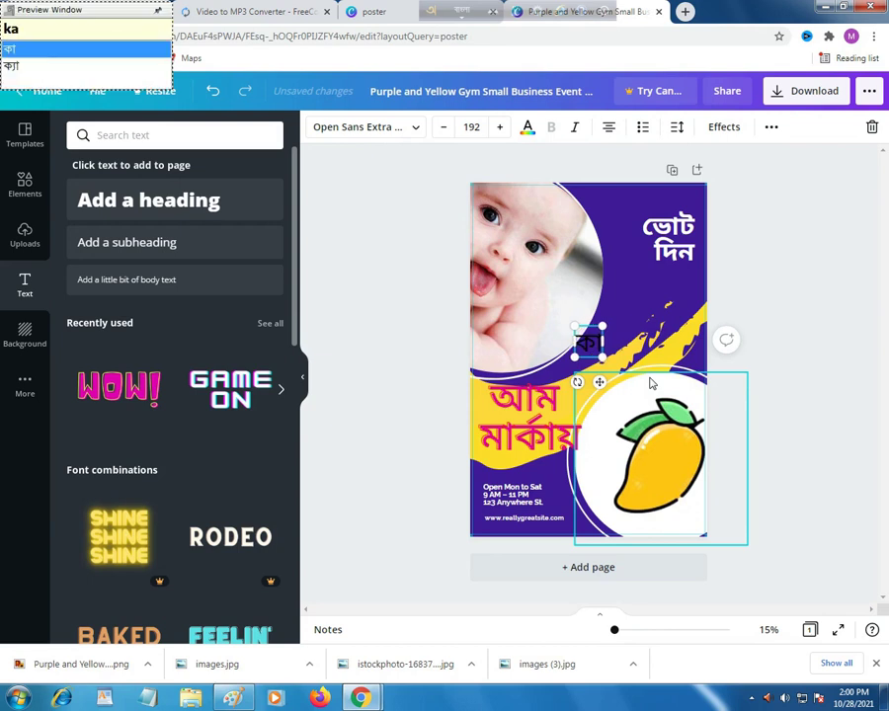
pyautogui.write('la')
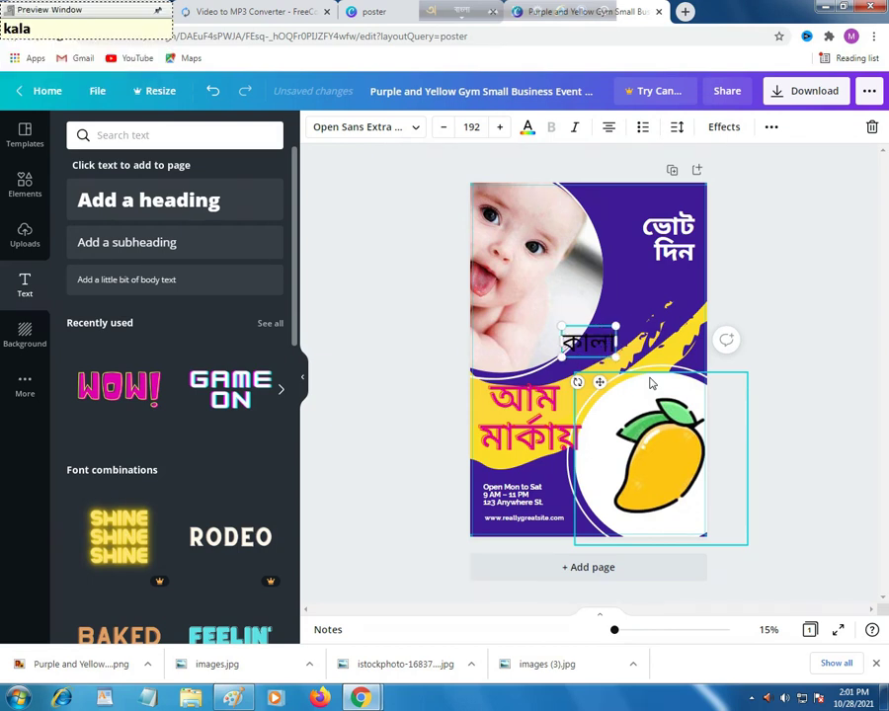
pyautogui.write('m va')
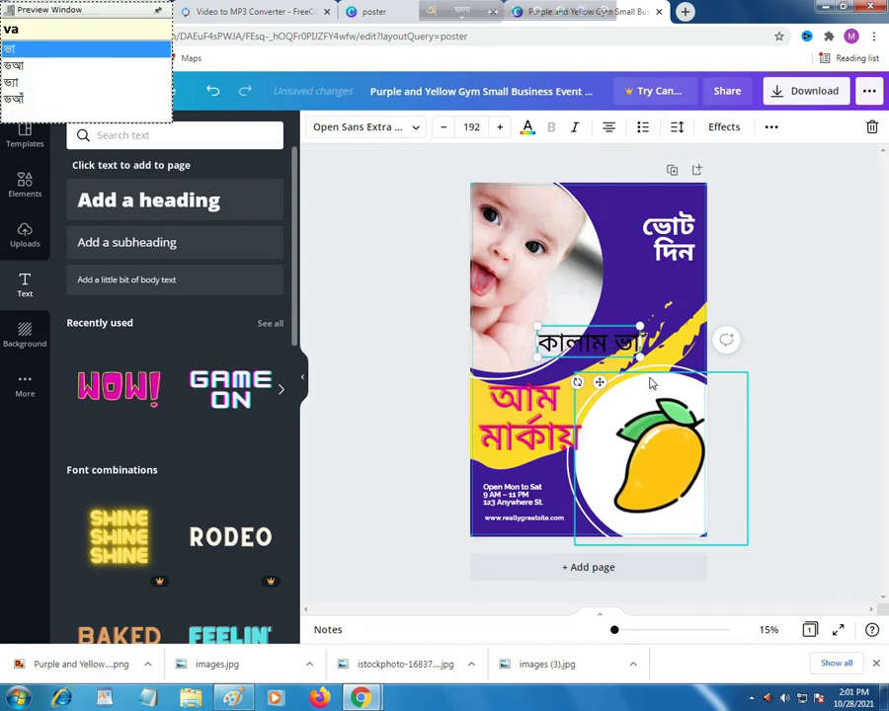
pyautogui.write('i ke')
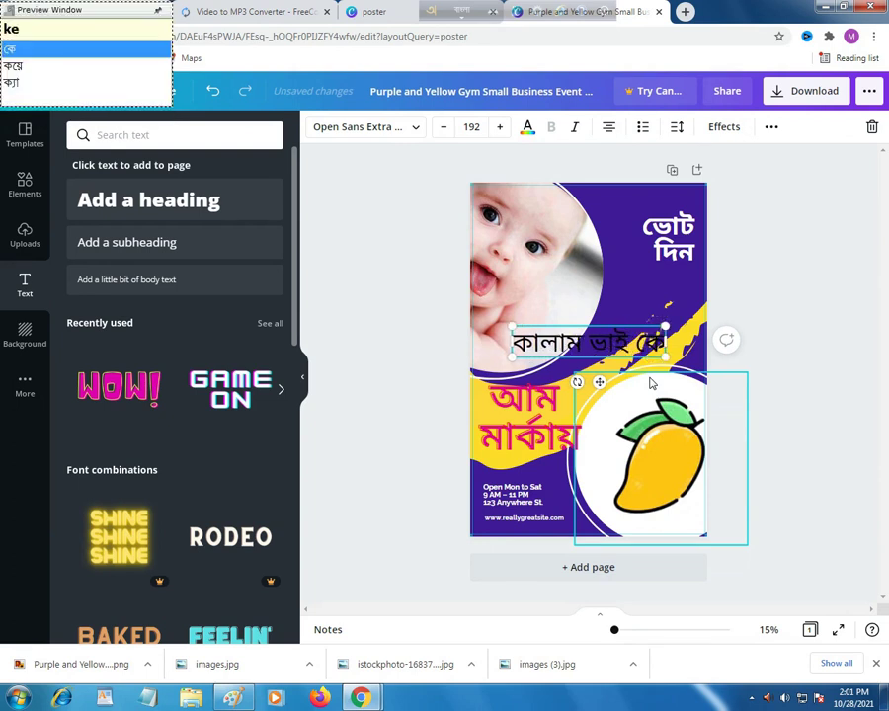
pyautogui.hotkey('ctrl', 'shift', 'Left')
pyautogui.hotkey('ctrl', 'shift', 'Left')
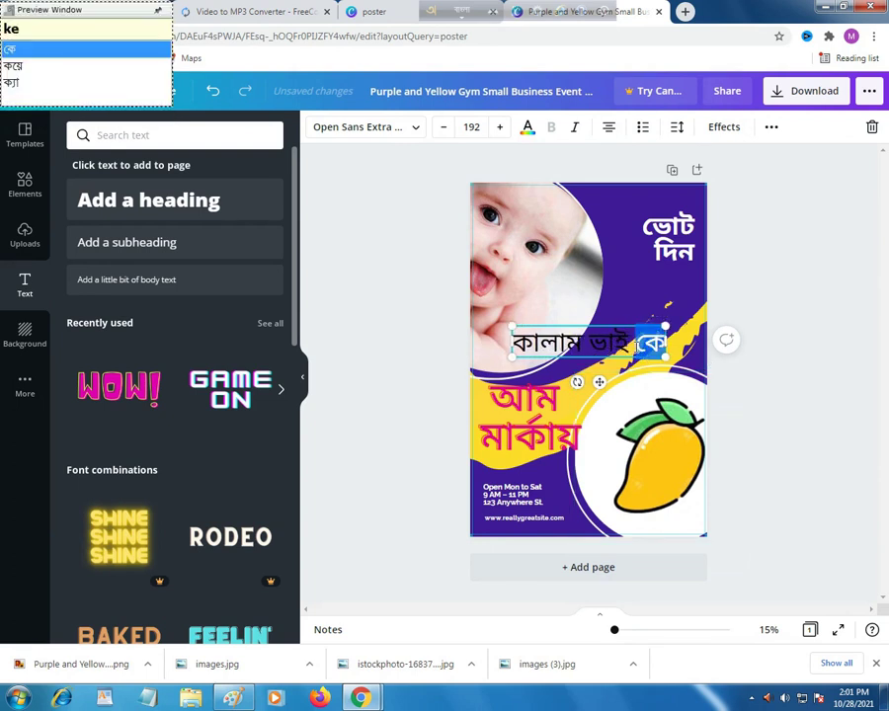
pyautogui.hotkey('ctrl', 'shift', 'Left')
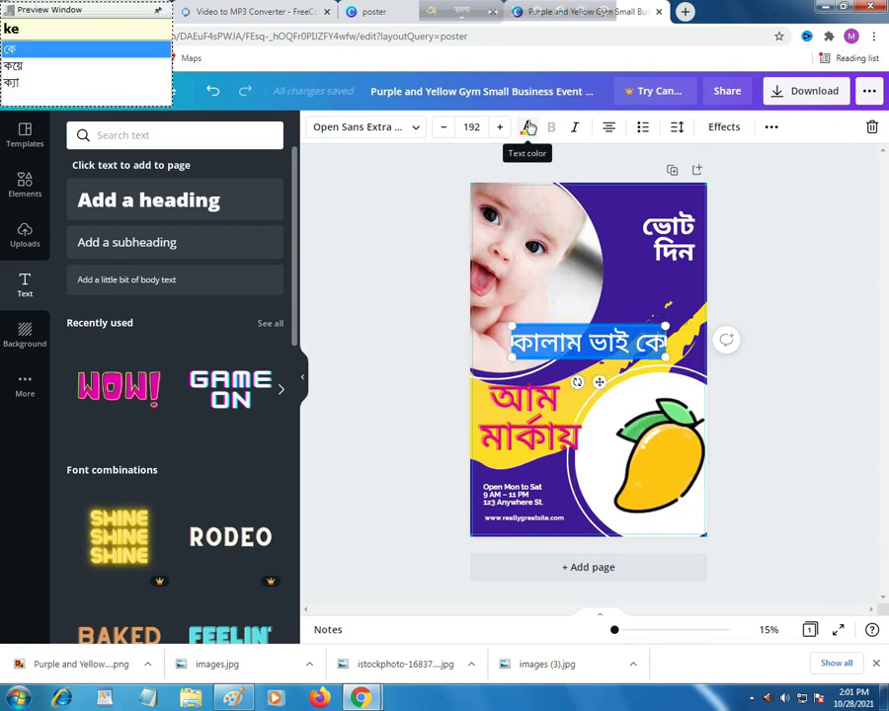
# Make কালাম ভাই কে red, narrow it to two lines, and place it under ভোট দিন
pyautogui.click(529, 126)
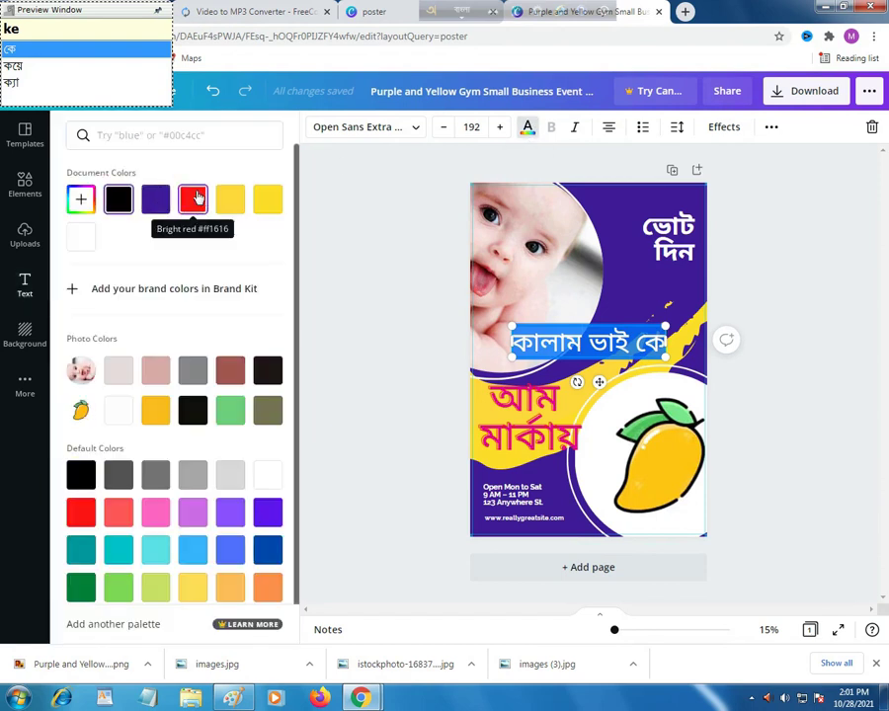
pyautogui.click(197, 198)
pyautogui.click(587, 342)
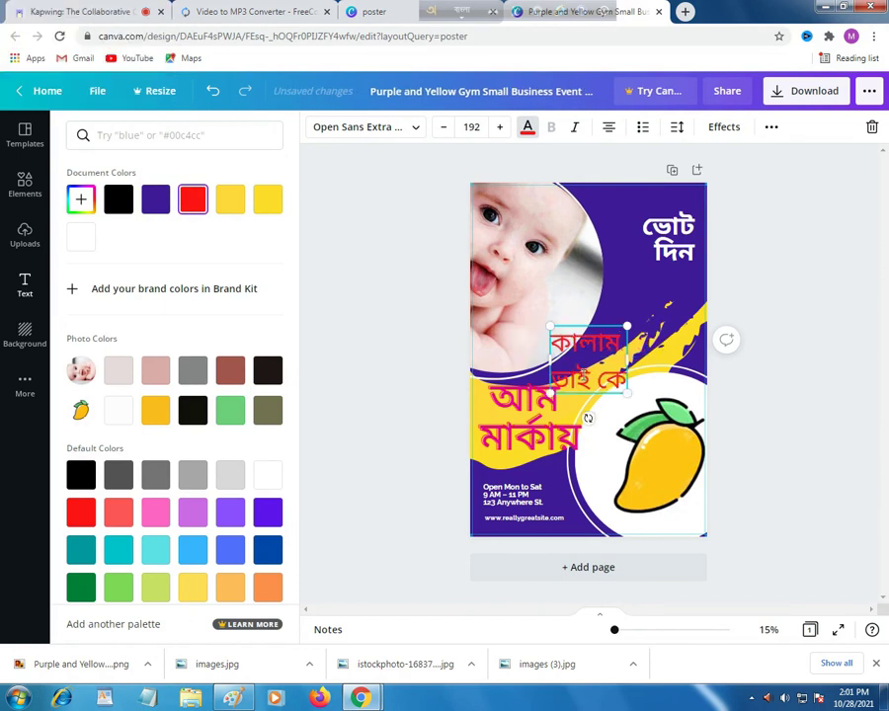
pyautogui.moveTo(626, 381); pyautogui.dragTo(551, 381)
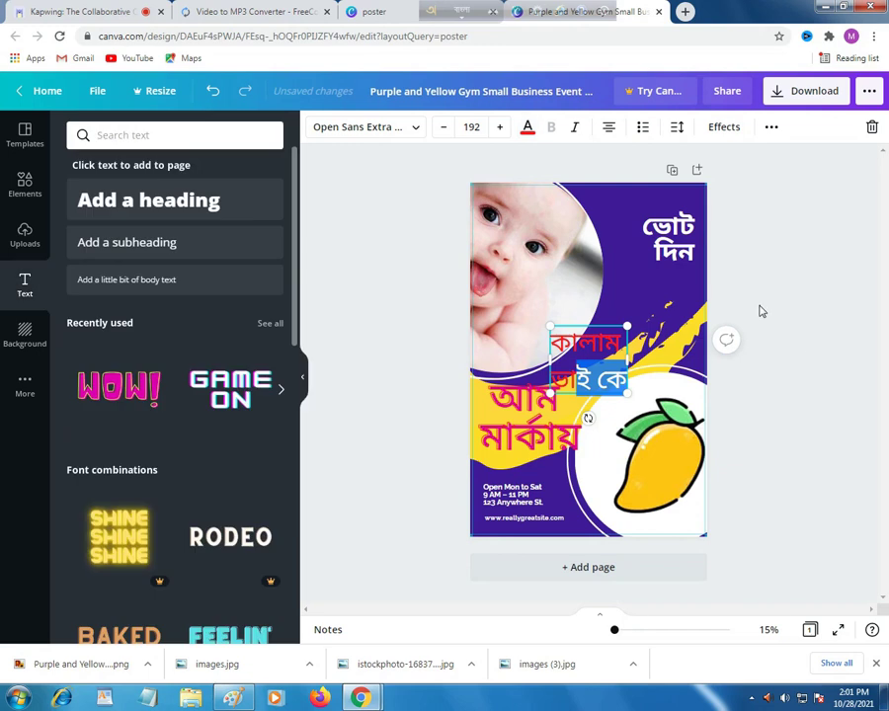
pyautogui.click(666, 327)
pyautogui.moveTo(581, 357); pyautogui.dragTo(638, 293)
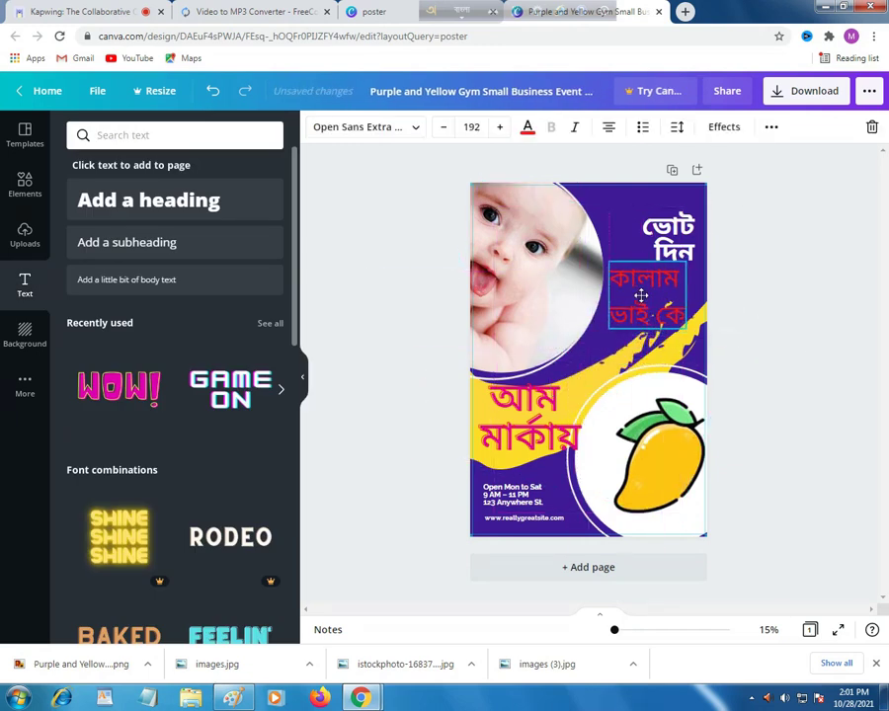
pyautogui.click(514, 499)
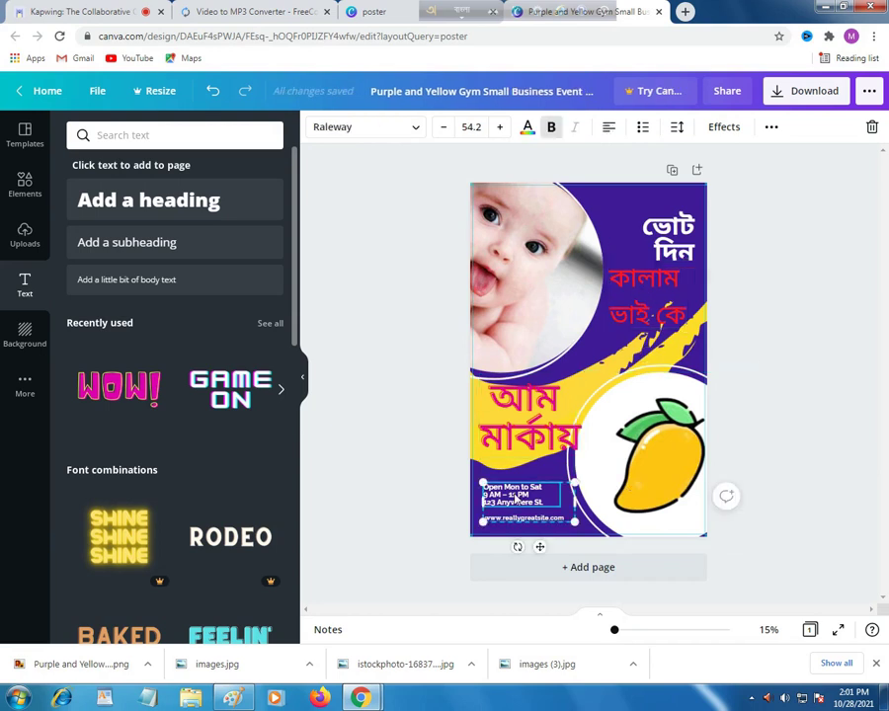
# Delete the opening-hours and website text and download the poster as PNG
pyautogui.press('Delete')
pyautogui.press('Delete')
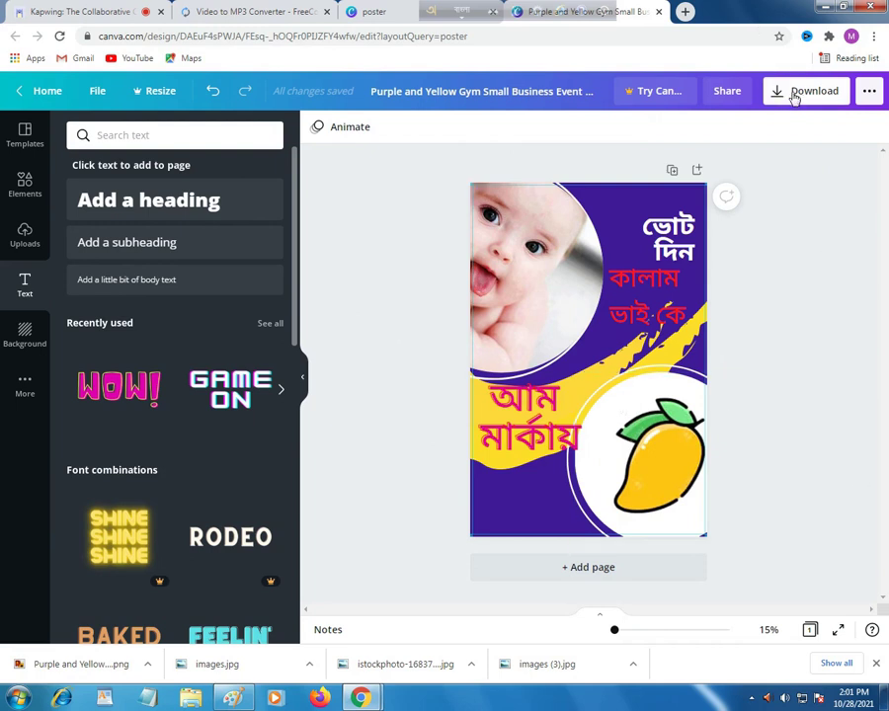
pyautogui.click(795, 96)
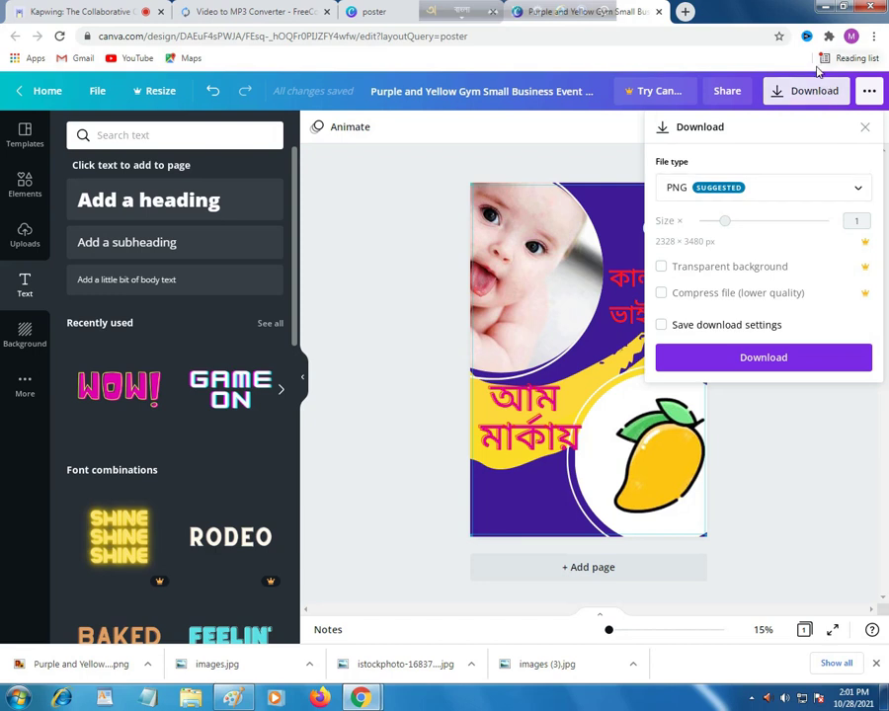
pyautogui.click(815, 97)
pyautogui.click(815, 96)
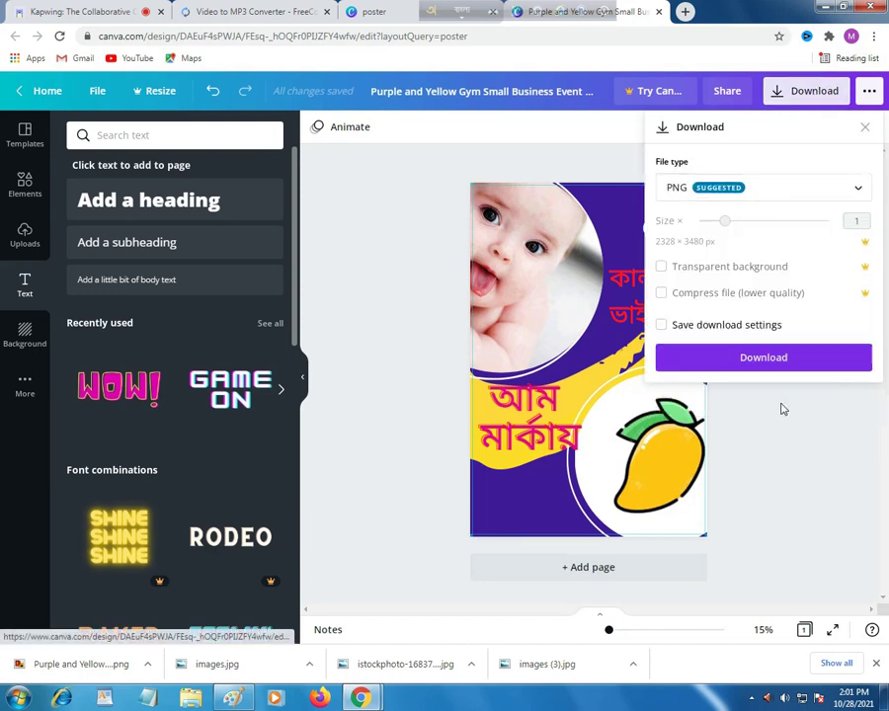
pyautogui.click(764, 358)
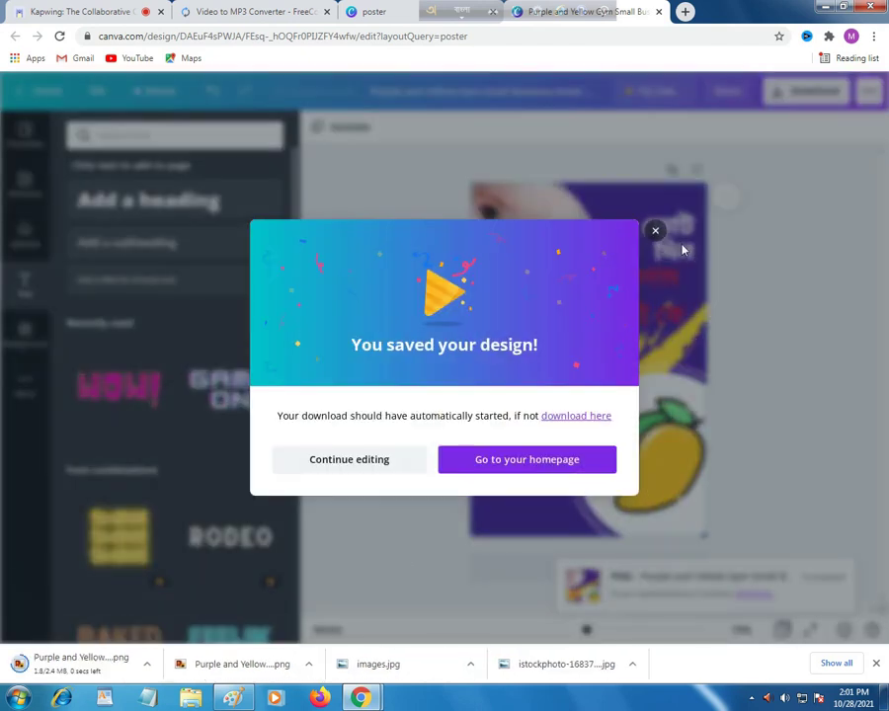
pyautogui.click(657, 230)
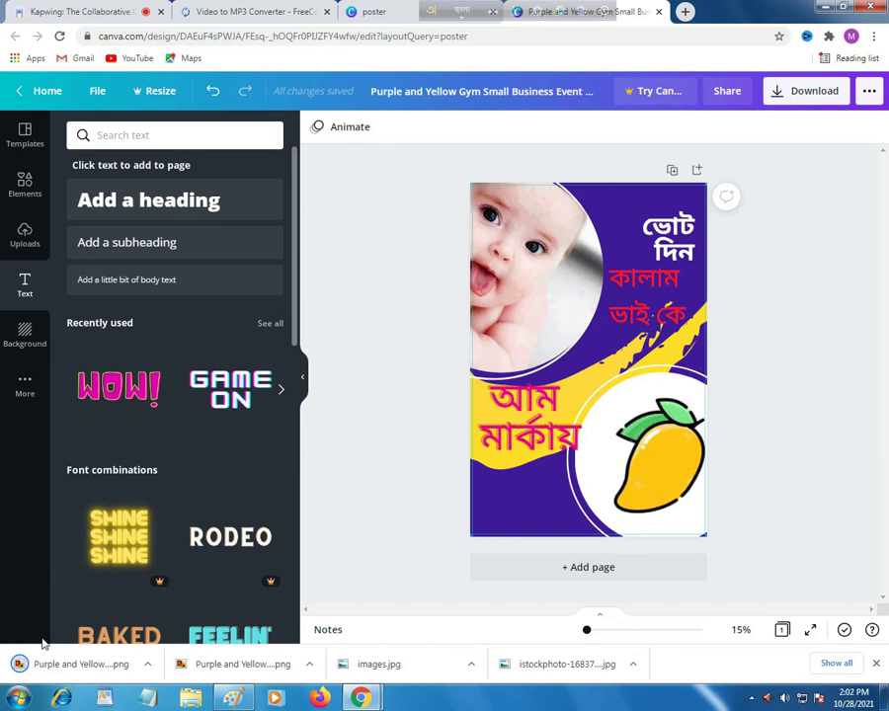
# Open the downloaded poster PNG in Windows Photo Viewer and position its window for viewing
pyautogui.click(126, 668)
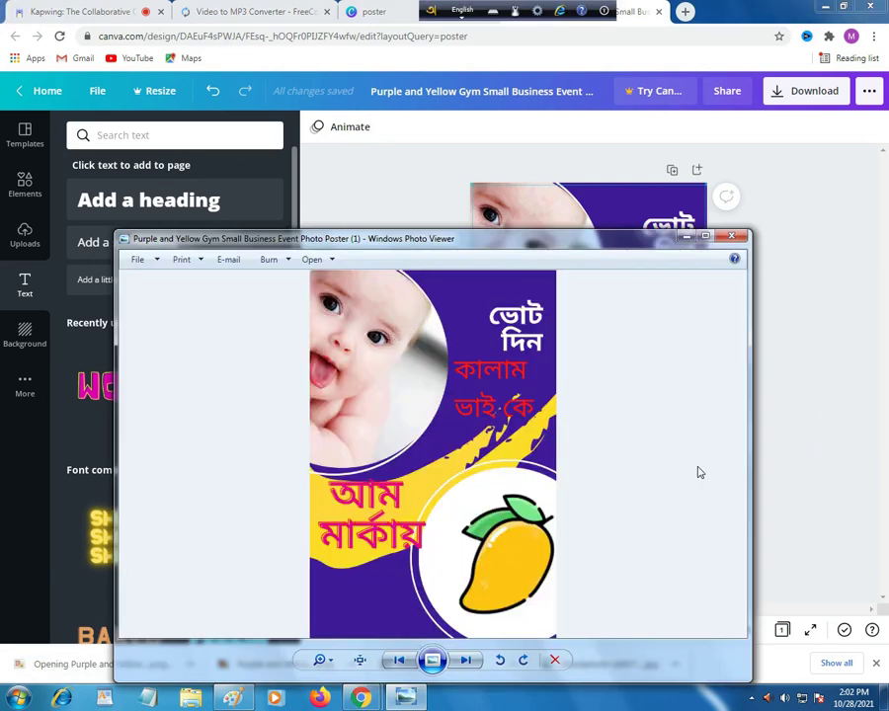
pyautogui.moveTo(598, 242); pyautogui.dragTo(579, 124)
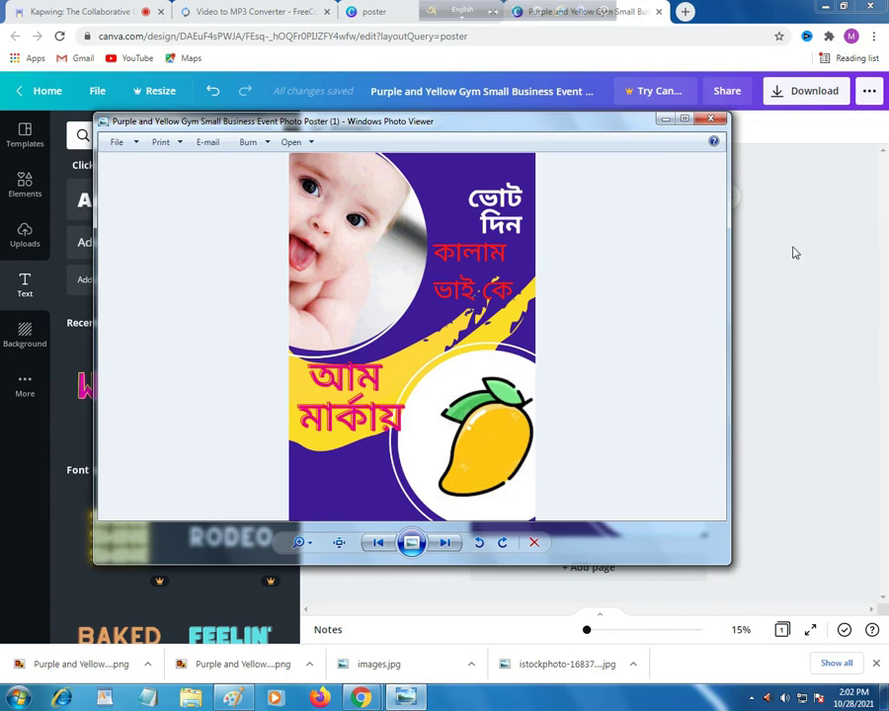
pyautogui.moveTo(572, 129); pyautogui.dragTo(534, 147)
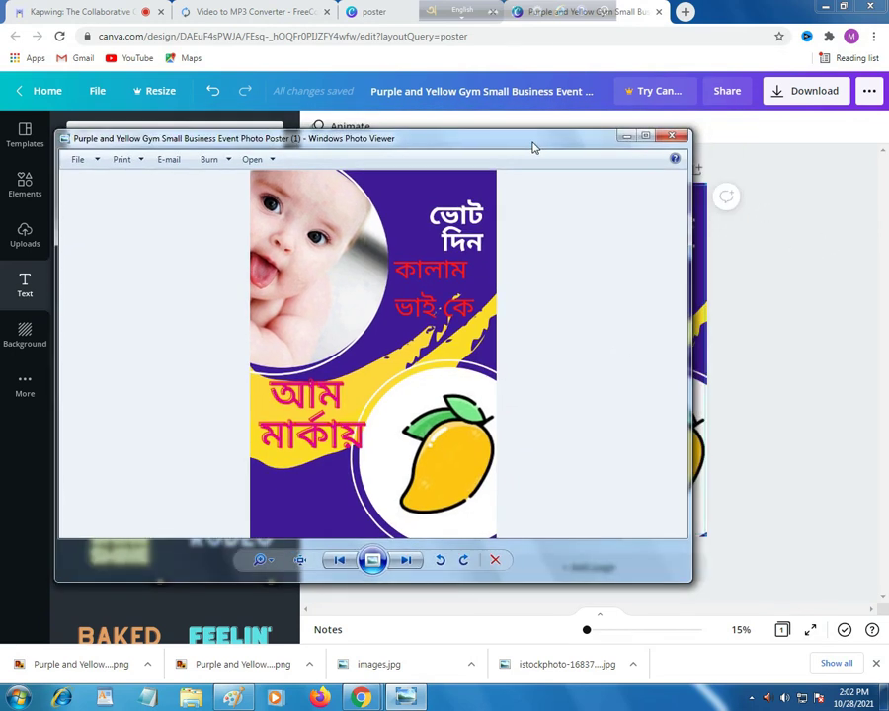